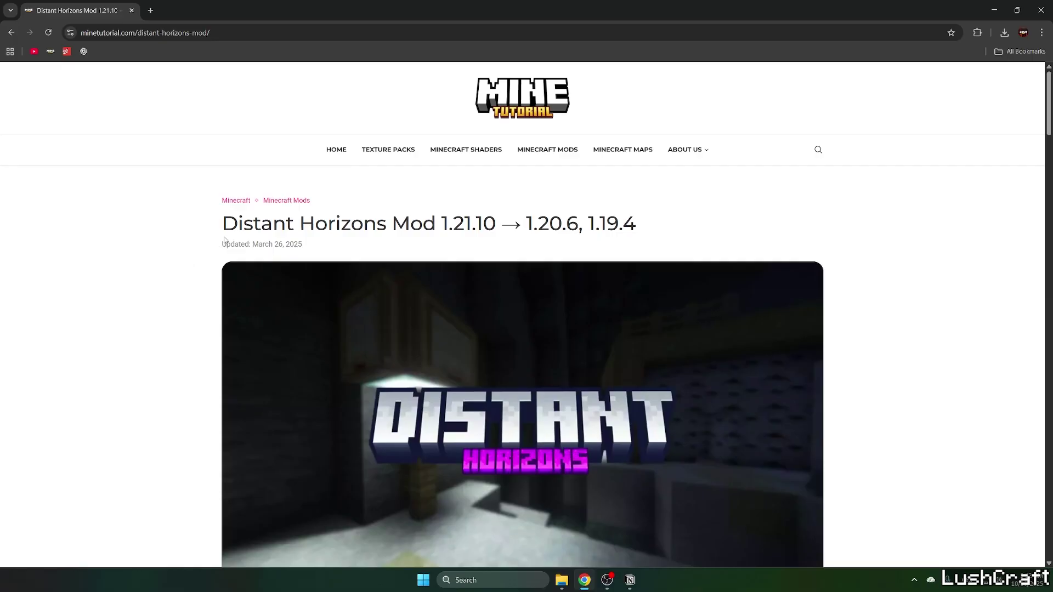
- Open the Distant Horizons mod and Fabric for Minecraft pages from the article's download links
{"action": "left_click_drag", "start_coordinate": [230, 225], "coordinate": [423, 243]}
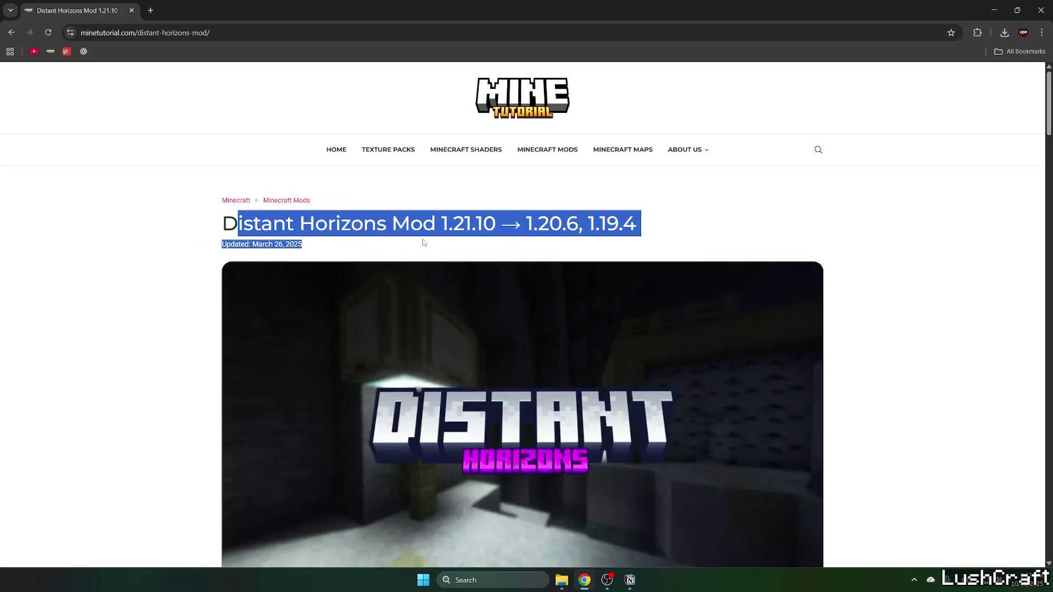
{"action": "left_click", "coordinate": [172, 225]}
{"action": "scroll", "coordinate": [176, 231], "scroll_direction": "down", "scroll_amount": 15}
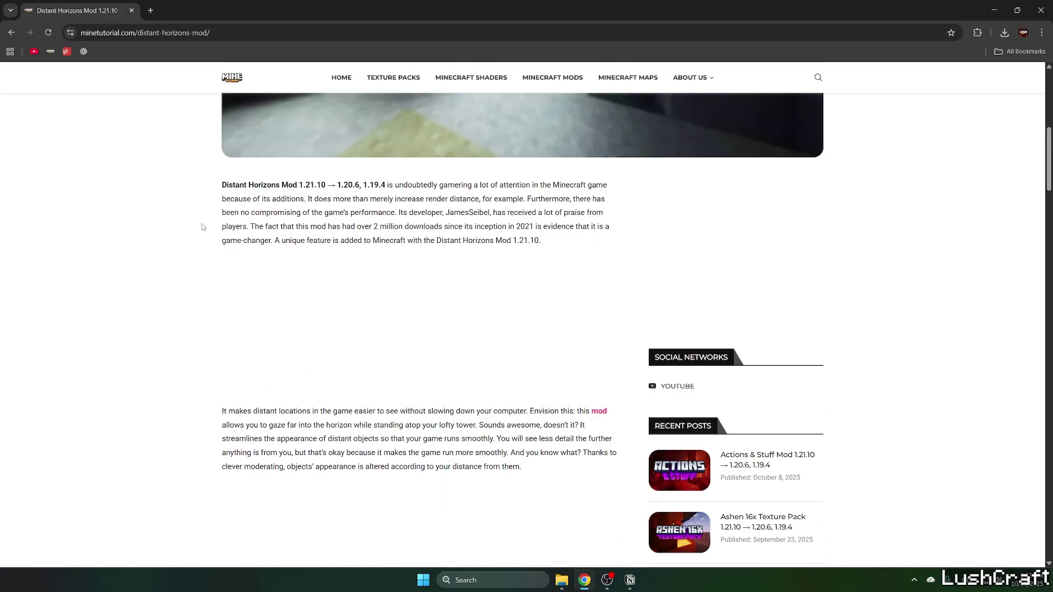
{"action": "scroll", "coordinate": [197, 242], "scroll_direction": "down", "scroll_amount": 15}
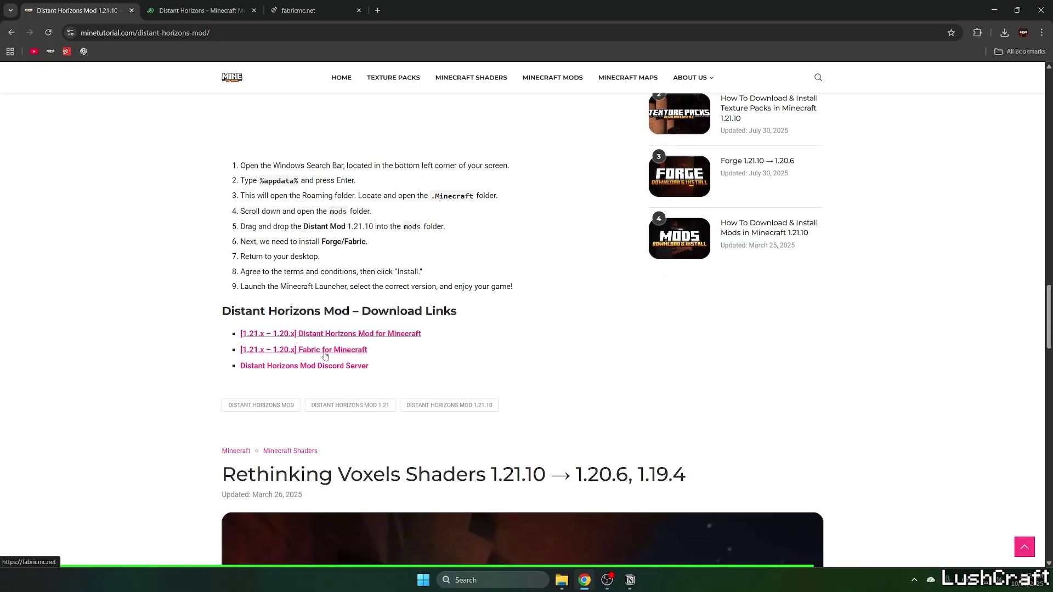
- Download the Distant Horizons mod from Modrinth for game version 1.21.10 on the Fabric platform
{"action": "left_click", "coordinate": [203, 11]}
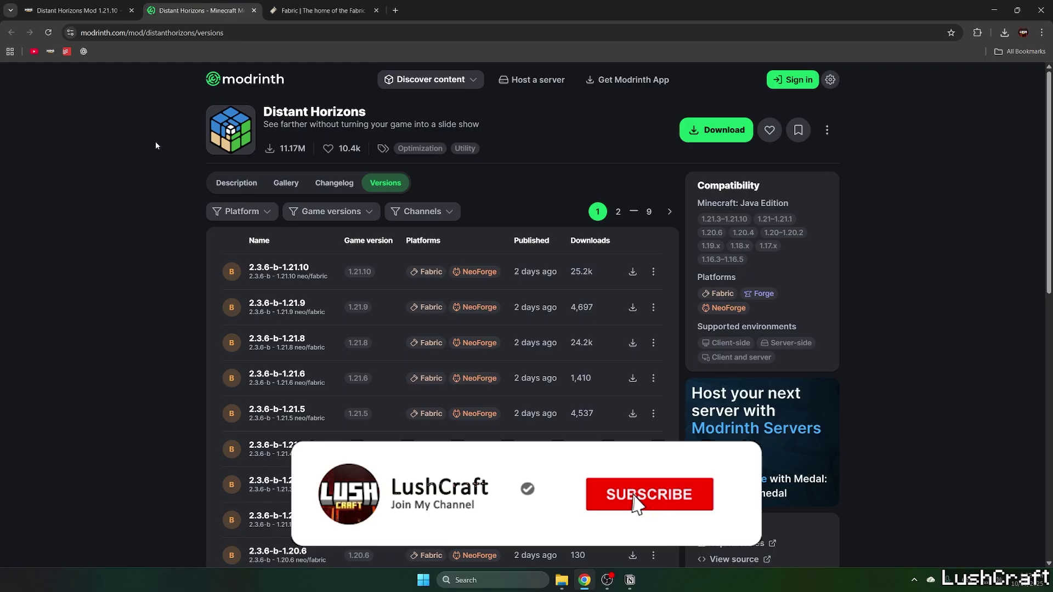
{"action": "left_click", "coordinate": [708, 129]}
{"action": "left_click", "coordinate": [492, 343]}
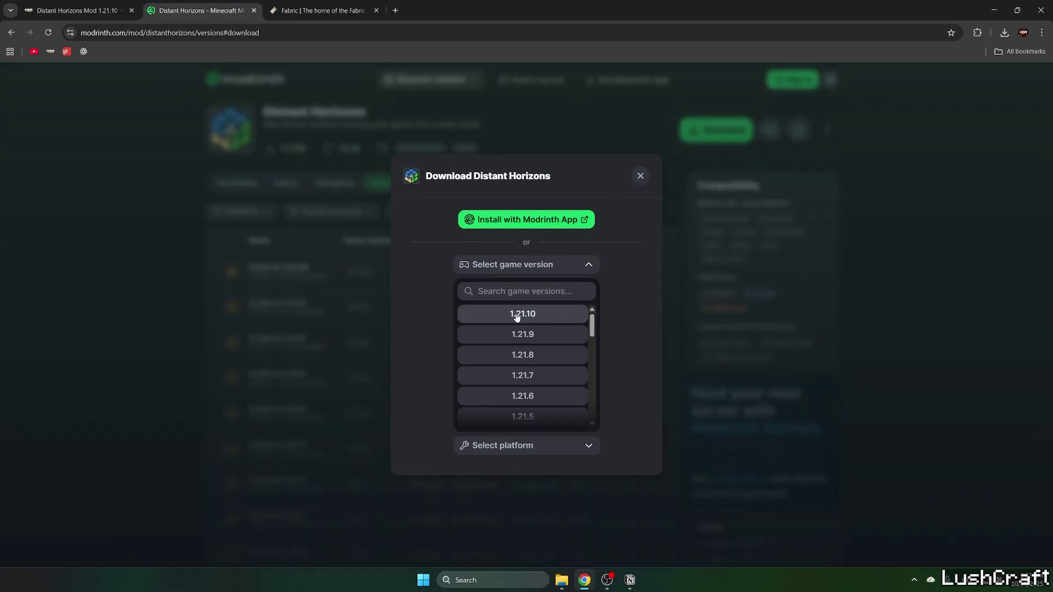
{"action": "left_click", "coordinate": [518, 317]}
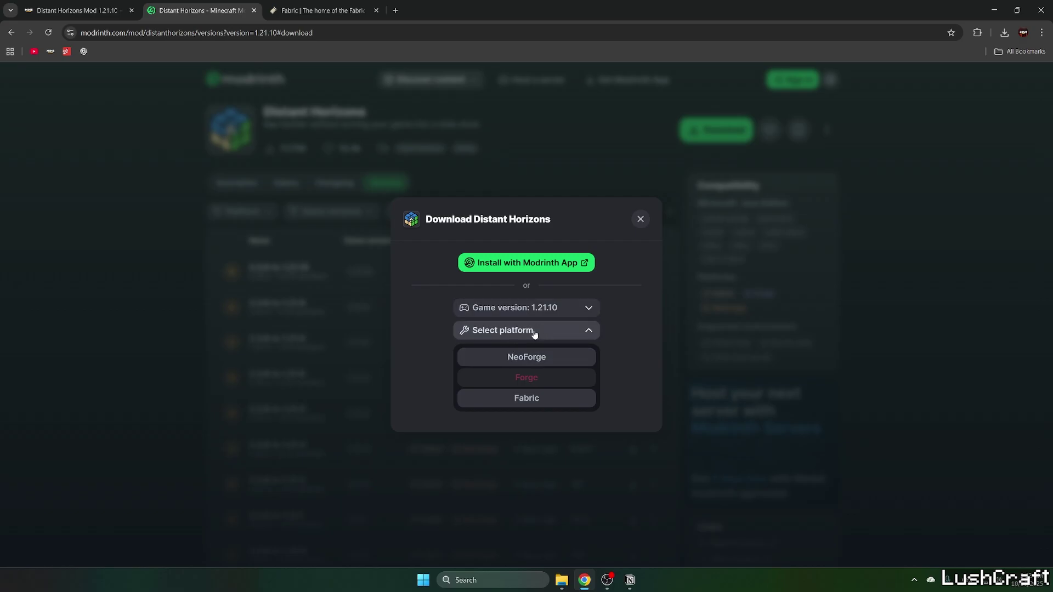
{"action": "left_click", "coordinate": [520, 399]}
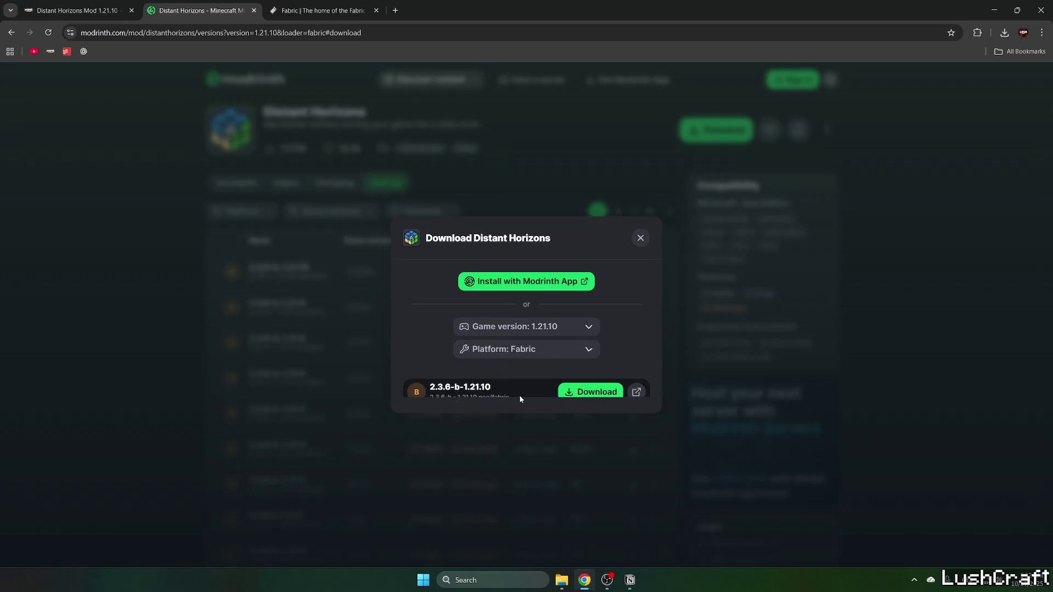
{"action": "left_click", "coordinate": [596, 386]}
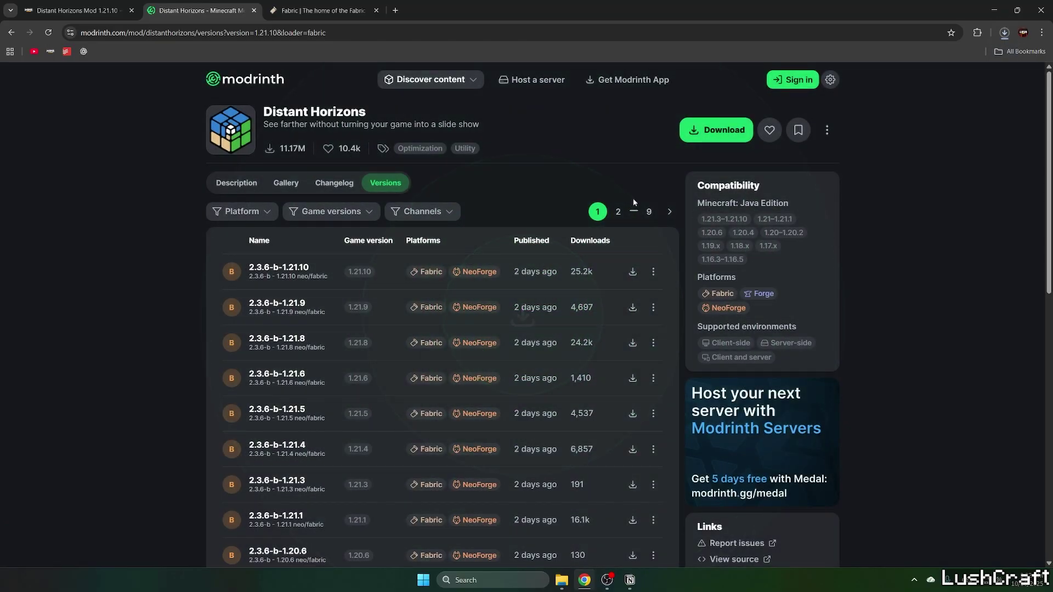
- Download the Windows version of the Fabric installer from the Fabric website
{"action": "left_click", "coordinate": [323, 10]}
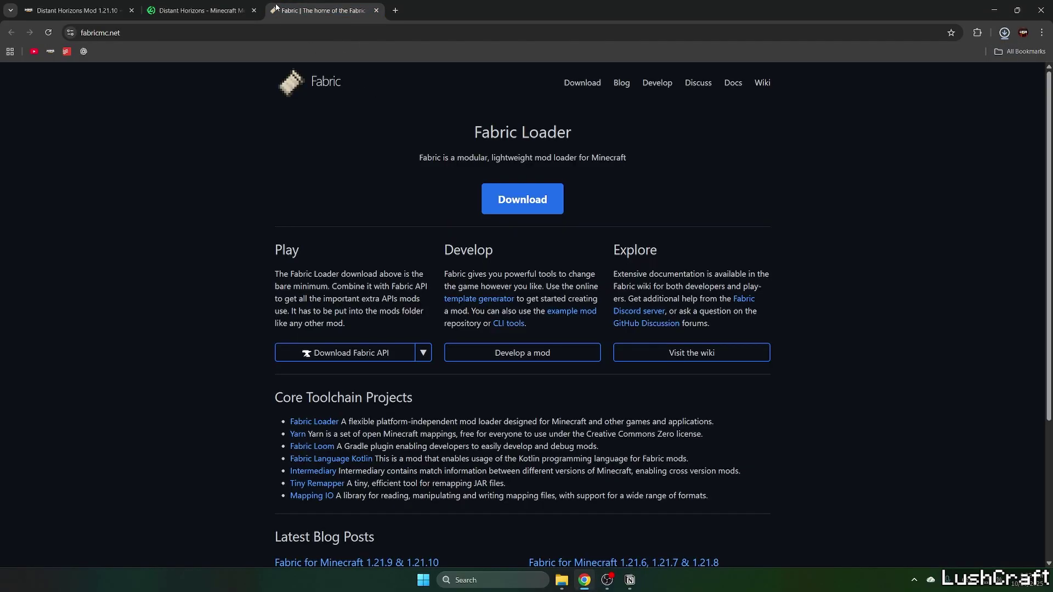
{"action": "left_click", "coordinate": [533, 199]}
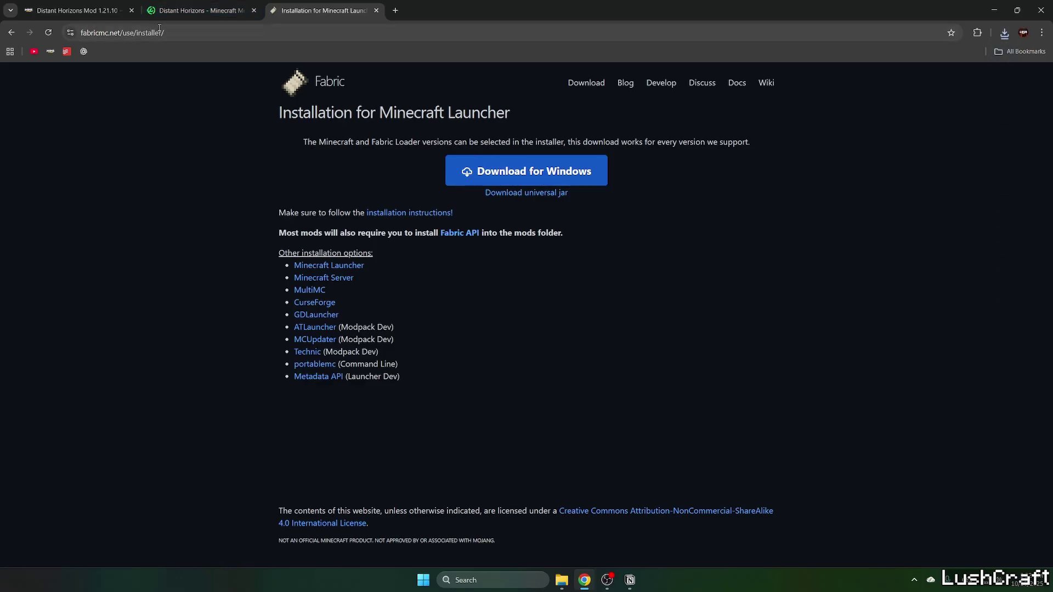
- Find Fabric API among the Modrinth mods and download it for game version 1.21.10
{"action": "left_click", "coordinate": [211, 4]}
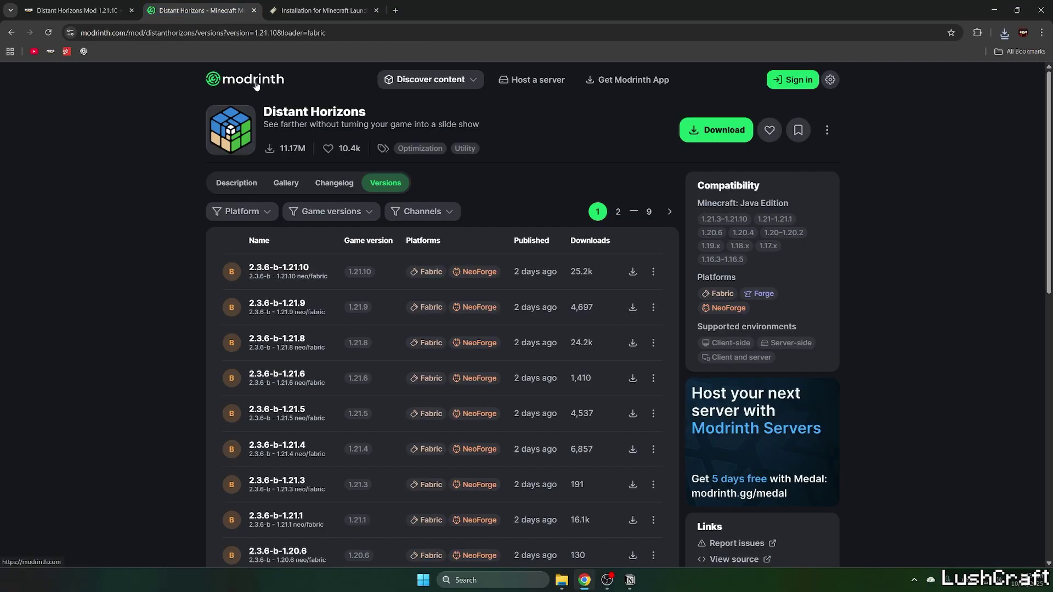
{"action": "left_click", "coordinate": [255, 82]}
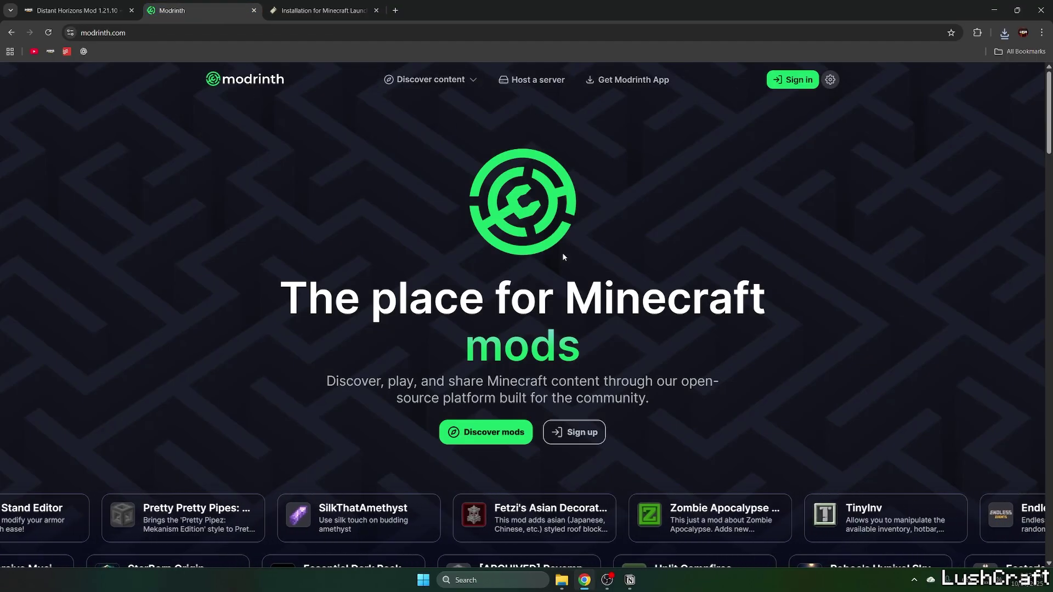
{"action": "left_click", "coordinate": [504, 429]}
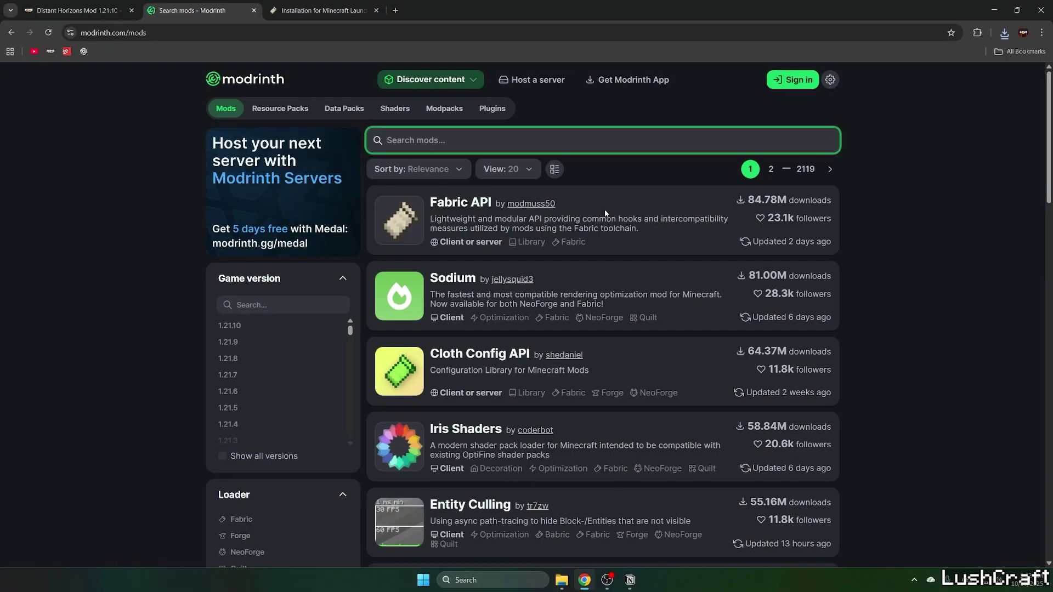
{"action": "left_click", "coordinate": [469, 210]}
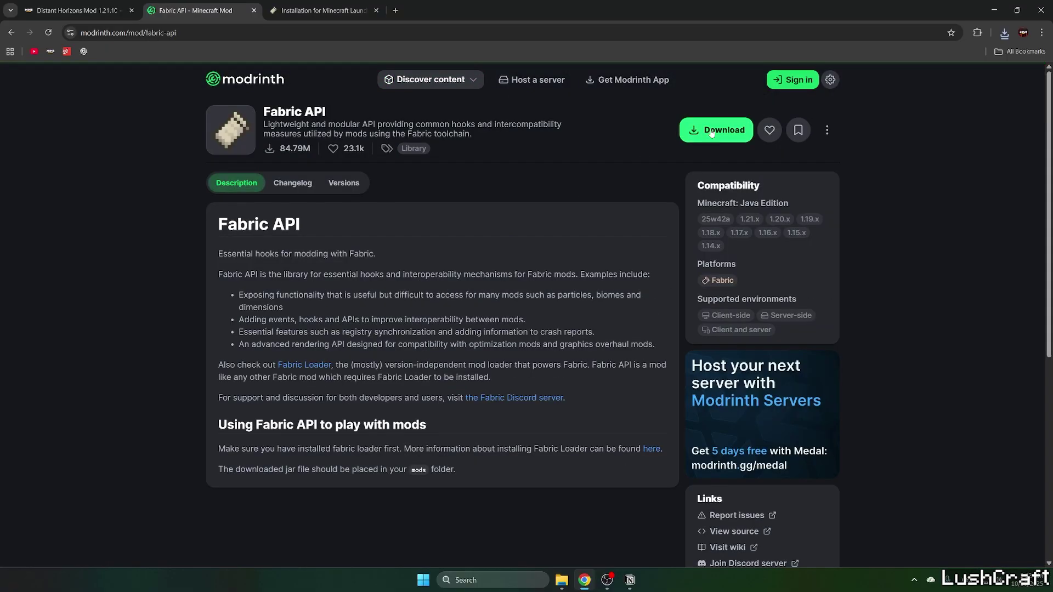
{"action": "left_click", "coordinate": [719, 130]}
{"action": "left_click", "coordinate": [516, 350]}
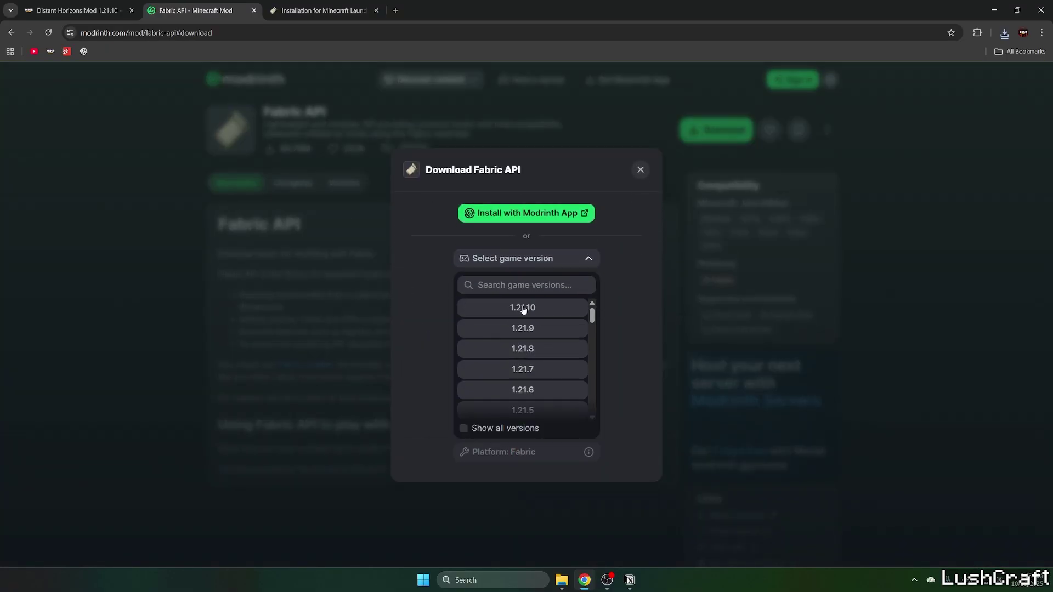
{"action": "left_click", "coordinate": [529, 310]}
{"action": "left_click", "coordinate": [591, 384]}
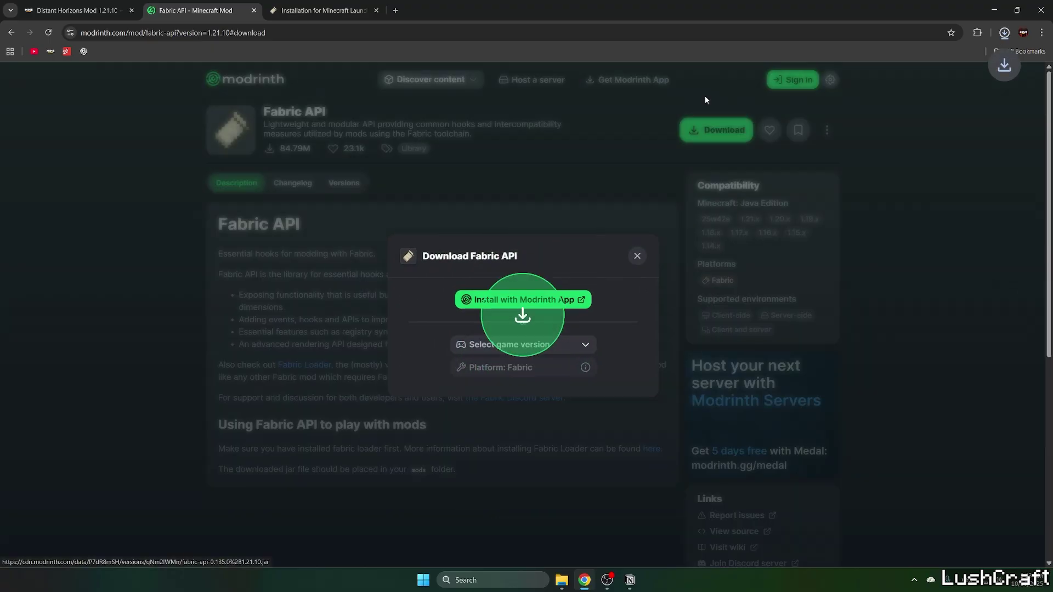
- Place the downloaded Fabric API, Fabric installer and Distant Horizons files on the desktop and minimize the browser
{"action": "left_click_drag", "start_coordinate": [727, 4], "coordinate": [741, 397]}
{"action": "left_click", "coordinate": [932, 405]}
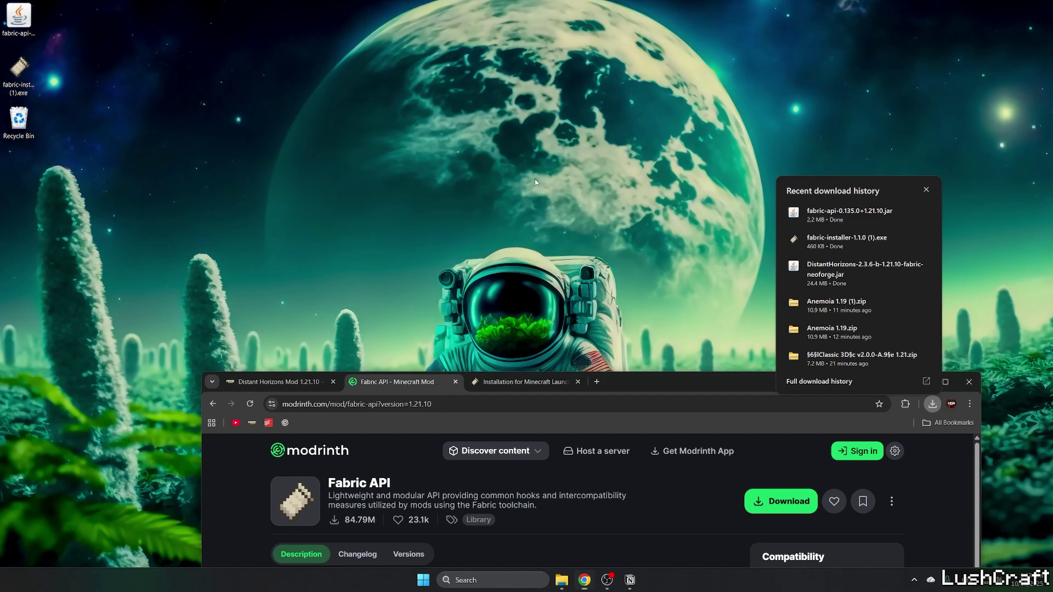
{"action": "double_click", "coordinate": [756, 380]}
{"action": "left_click", "coordinate": [994, 10]}
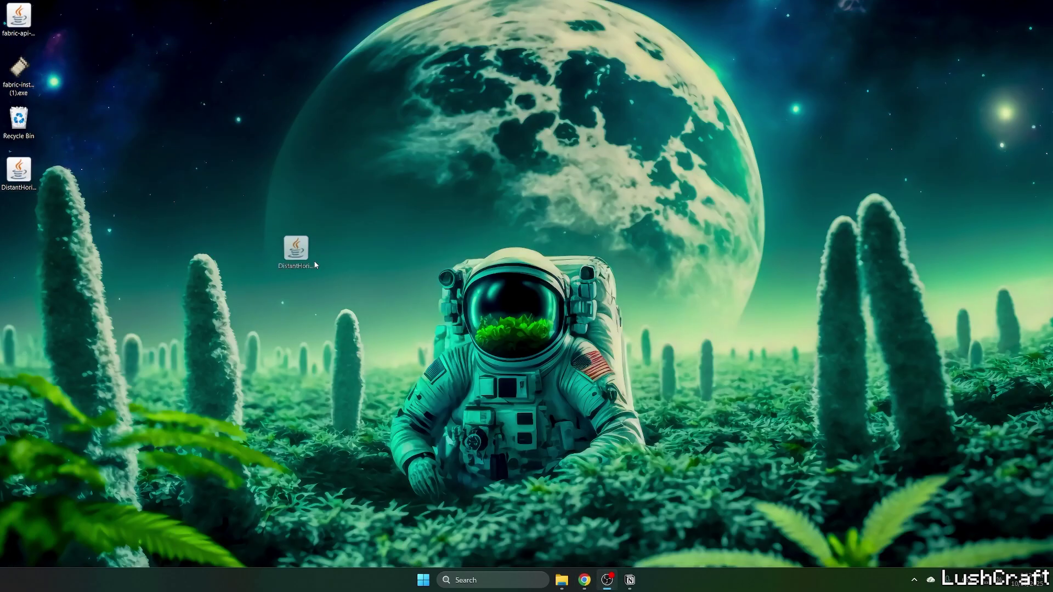
- Line up the Fabric API, Distant Horizons and Fabric installer files side by side near the middle of the desktop
{"action": "left_click_drag", "start_coordinate": [315, 265], "coordinate": [420, 288]}
{"action": "left_click_drag", "start_coordinate": [18, 71], "coordinate": [444, 280]}
{"action": "left_click_drag", "start_coordinate": [18, 19], "coordinate": [358, 269]}
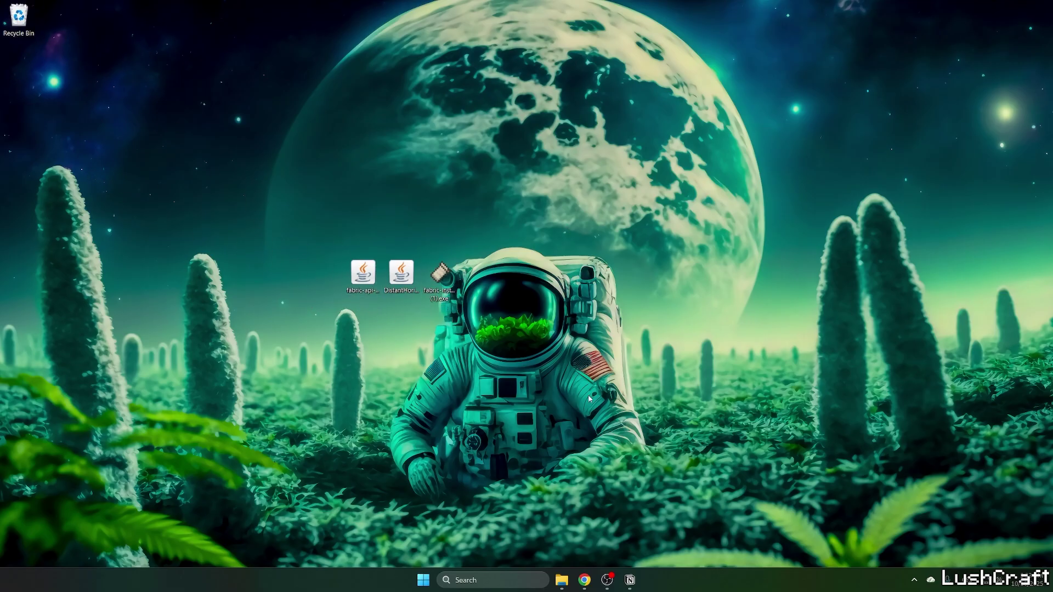
- Open the %appdata% Roaming folder through Windows search and go into its .minecraft folder
{"action": "left_click", "coordinate": [493, 578]}
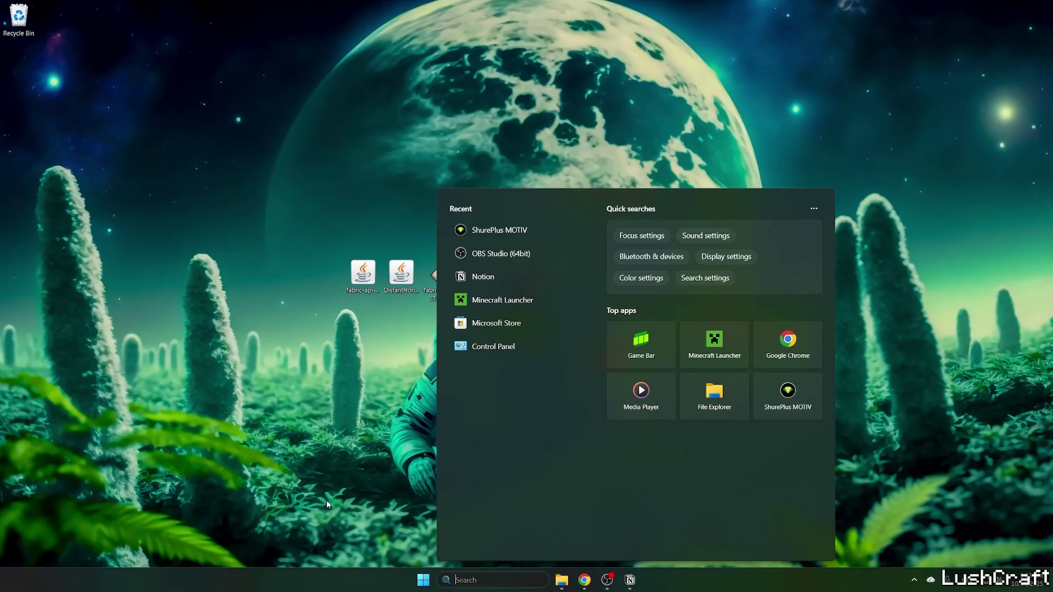
{"action": "type", "text": "%appdata%"}
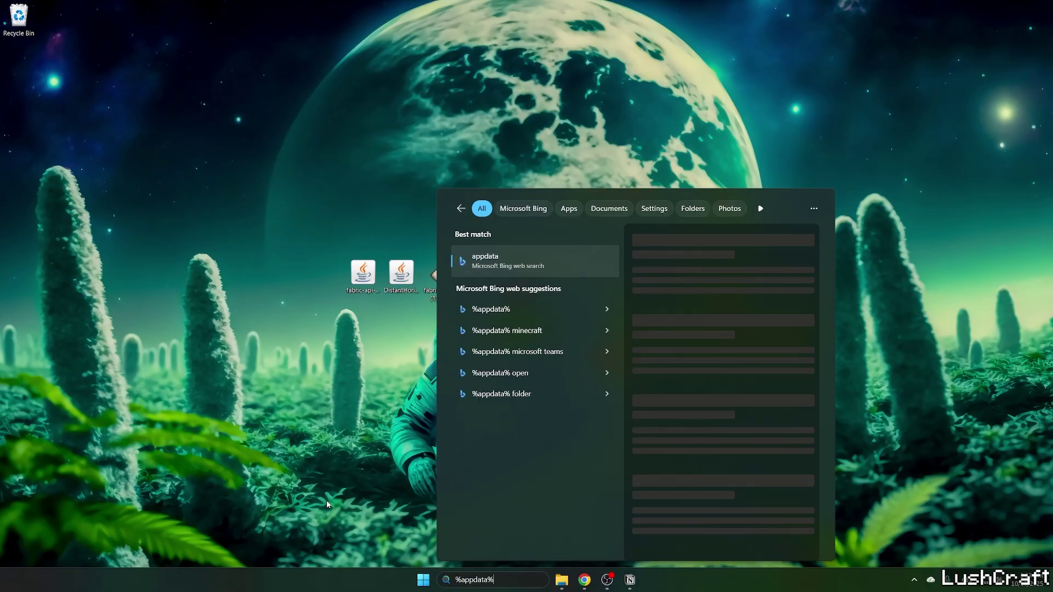
{"action": "key", "text": "Return"}
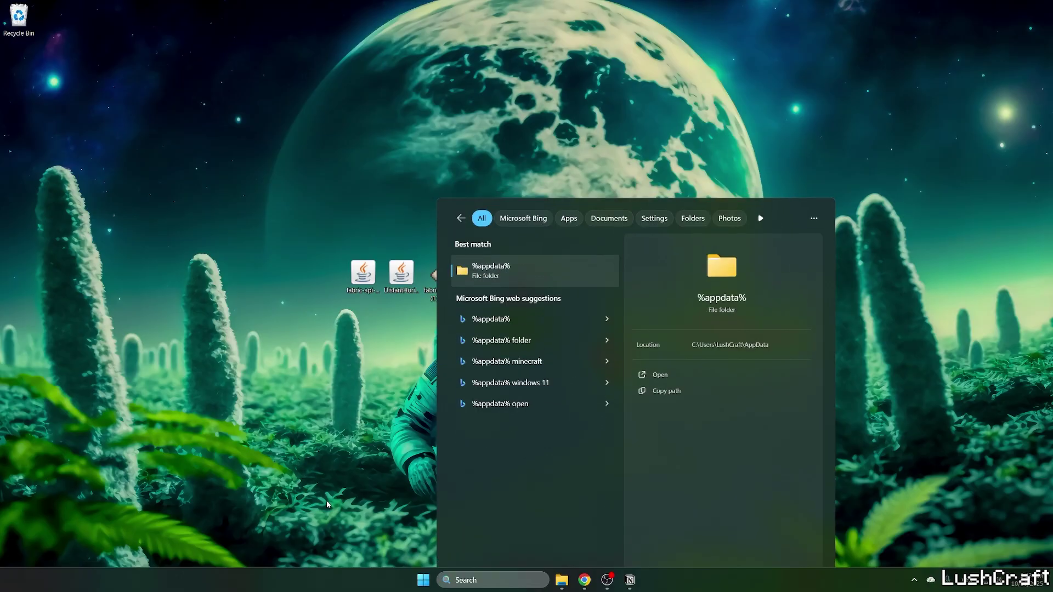
{"action": "left_click_drag", "start_coordinate": [455, 74], "coordinate": [752, 88]}
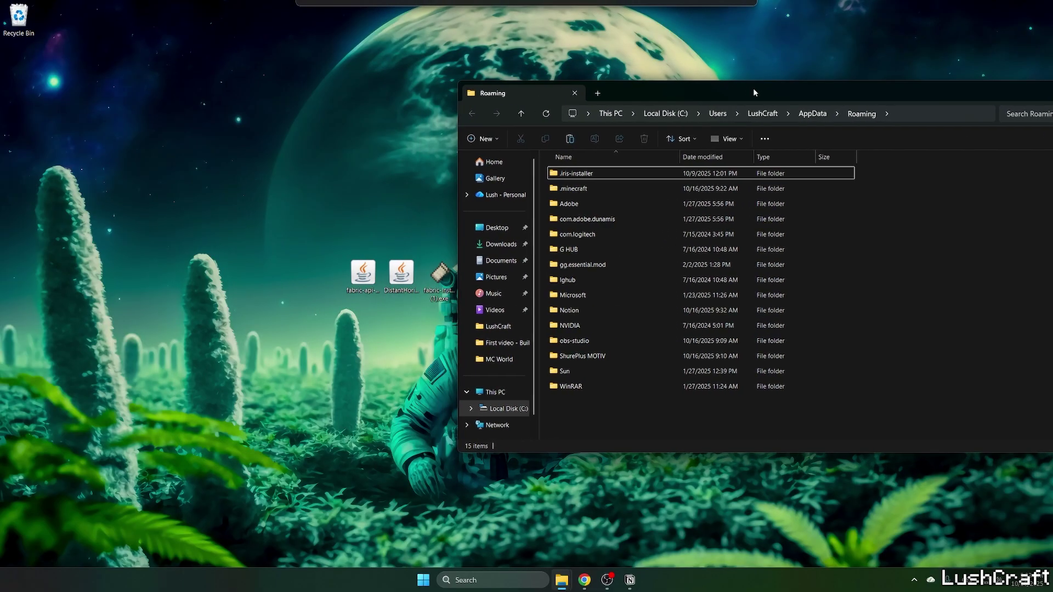
{"action": "double_click", "coordinate": [596, 190]}
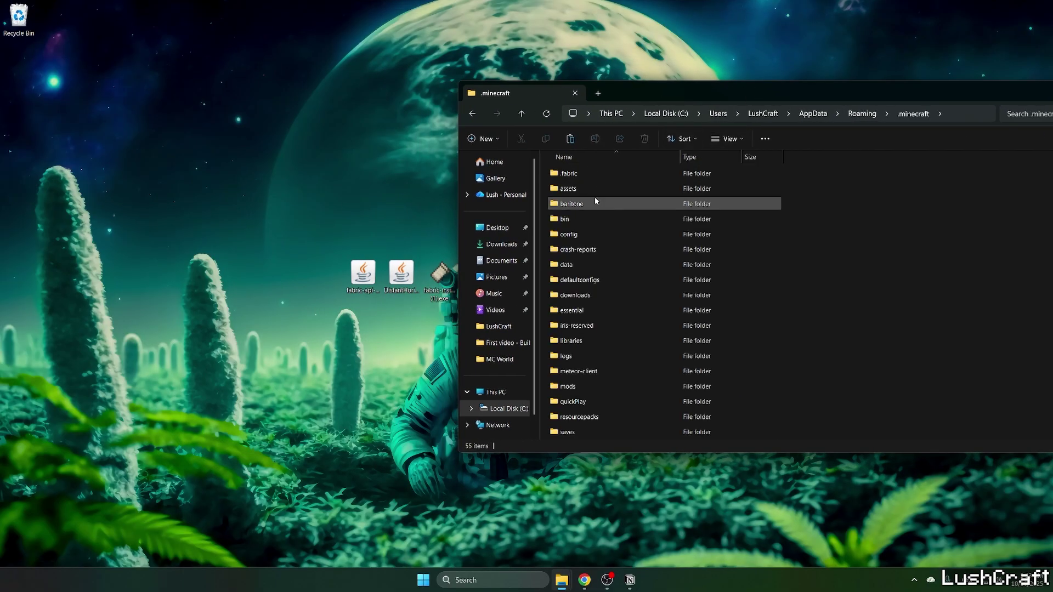
- Move the Fabric API and Distant Horizons jar files from the desktop into the mods folder
{"action": "key", "text": "m"}
{"action": "key", "text": "Down"}
{"action": "key", "text": "Return"}
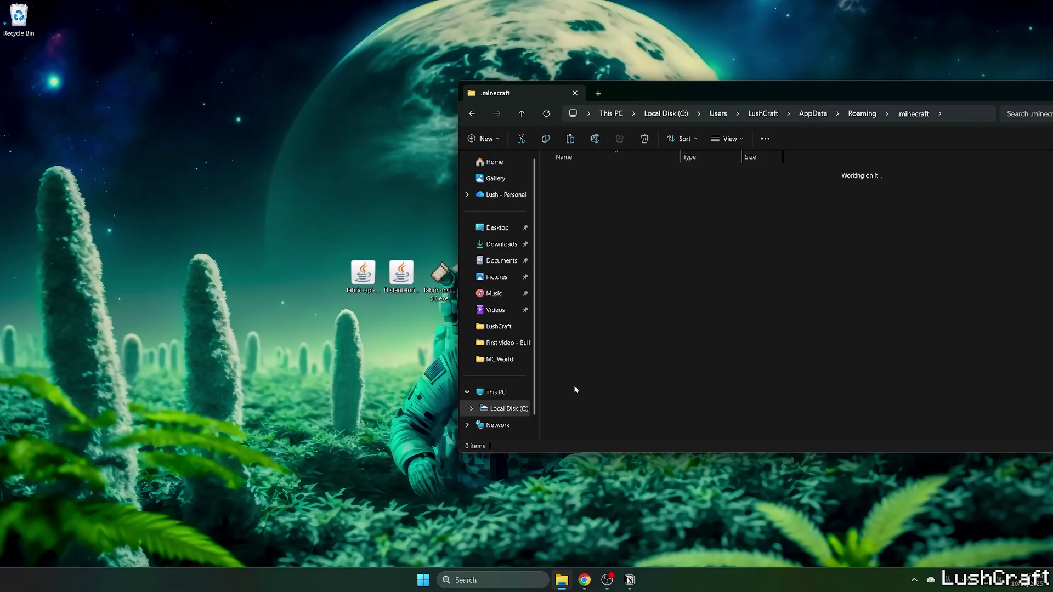
{"action": "left_click_drag", "start_coordinate": [315, 341], "coordinate": [679, 270]}
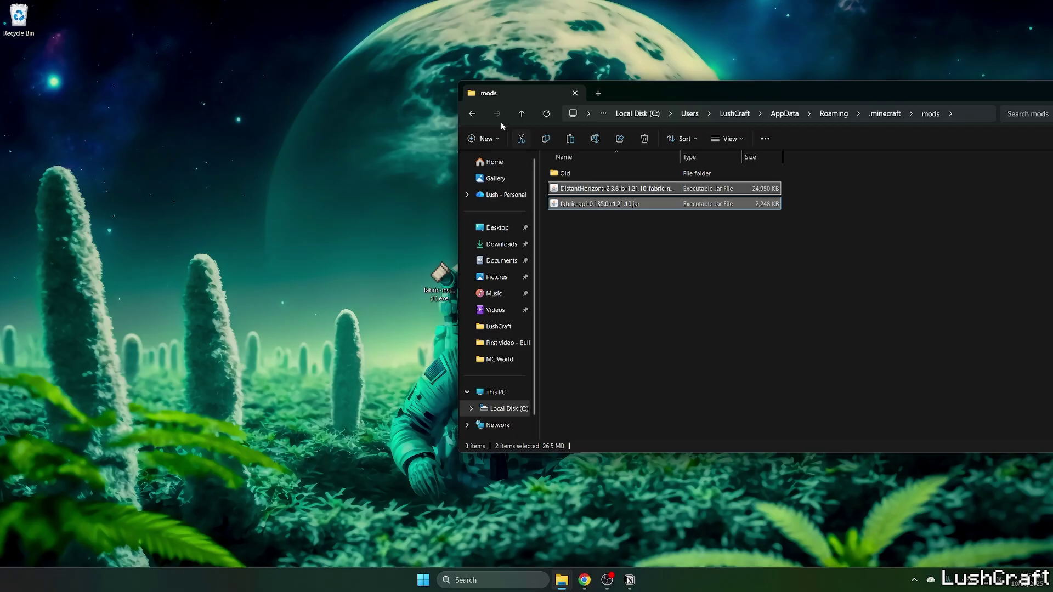
- Return to the .minecraft folder and open its versions folder
{"action": "left_click", "coordinate": [471, 116]}
{"action": "scroll", "coordinate": [602, 266], "scroll_direction": "down", "scroll_amount": 4}
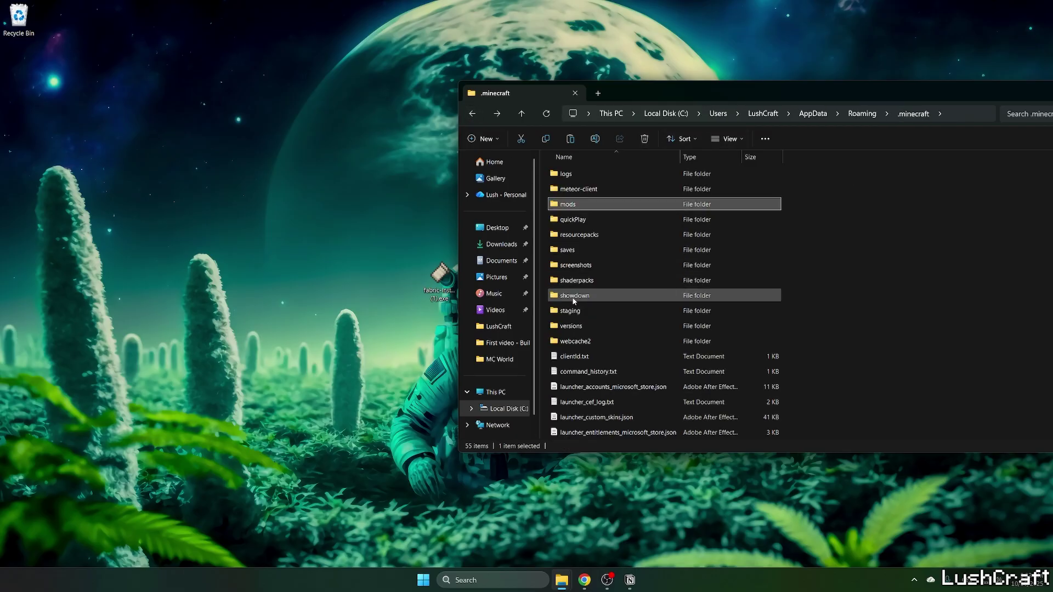
{"action": "double_click", "coordinate": [573, 327]}
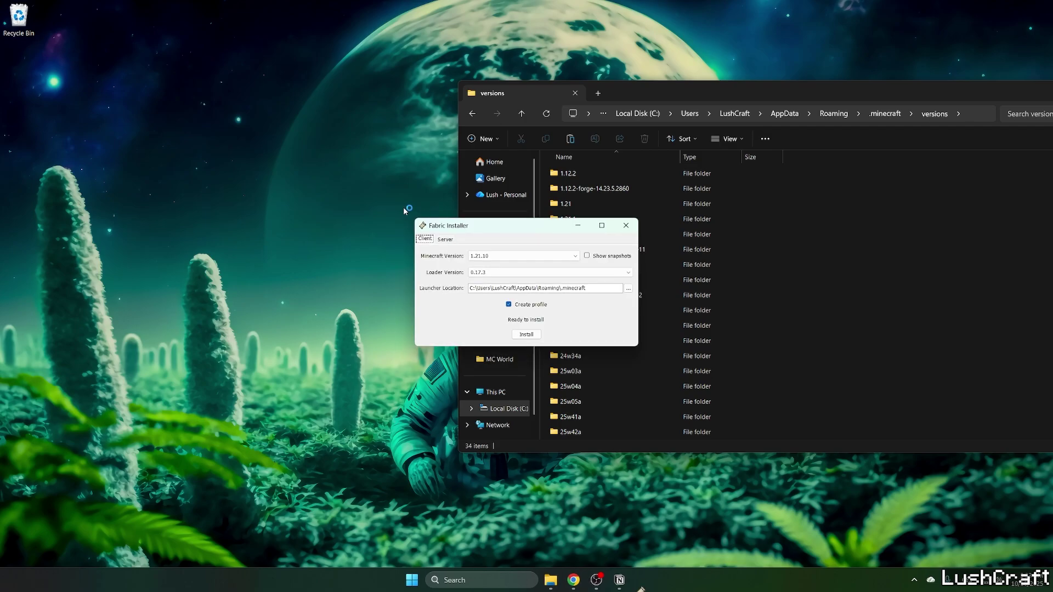
- Install Fabric Loader 0.17.3 for Minecraft 1.21.10 with the Fabric installer and close the installer
{"action": "left_click", "coordinate": [483, 256]}
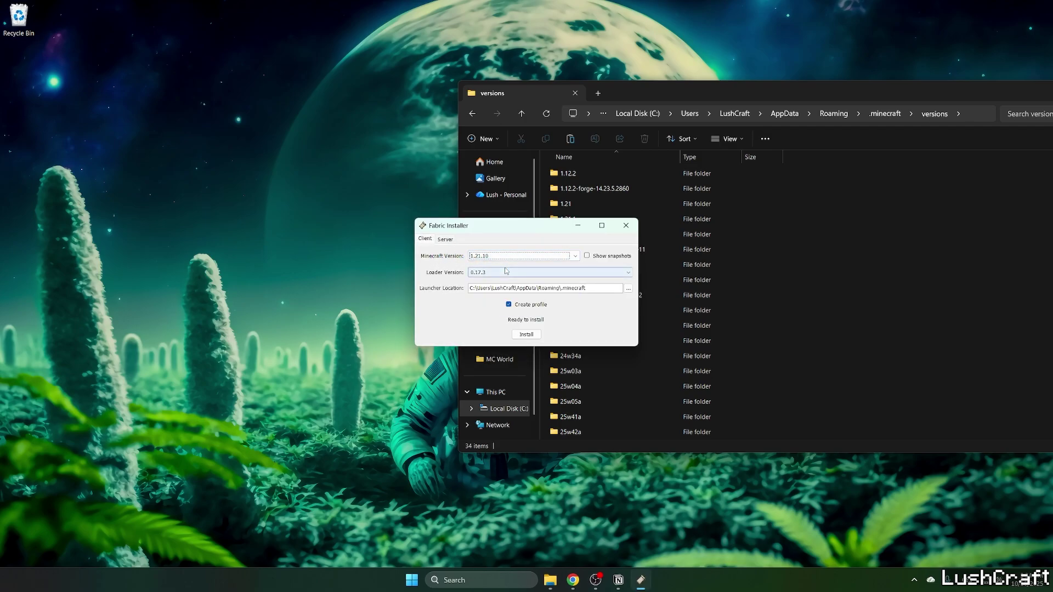
{"action": "left_click", "coordinate": [525, 335]}
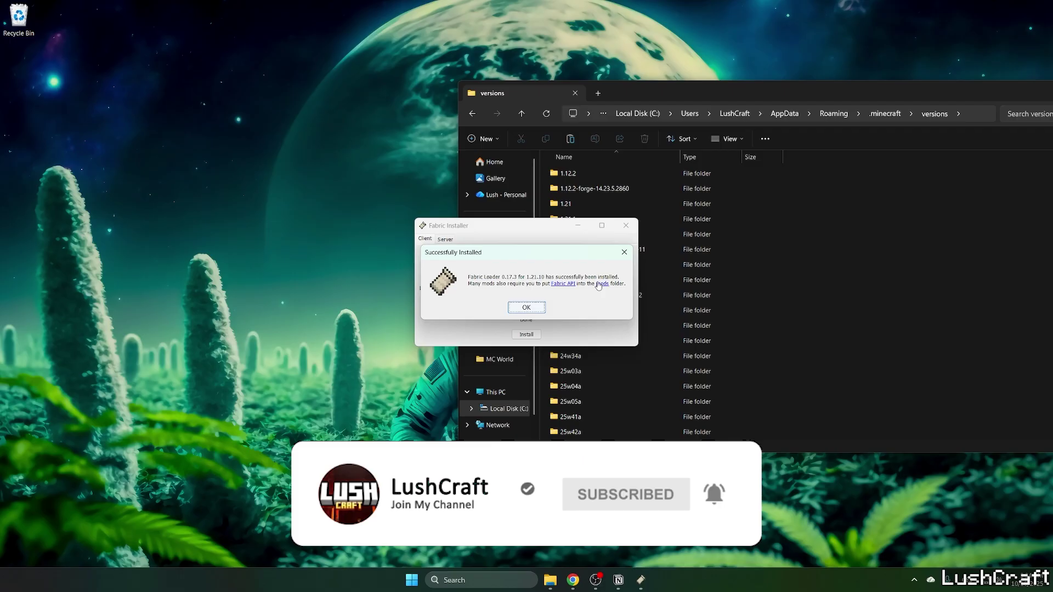
{"action": "key", "text": "Return"}
{"action": "left_click", "coordinate": [626, 226]}
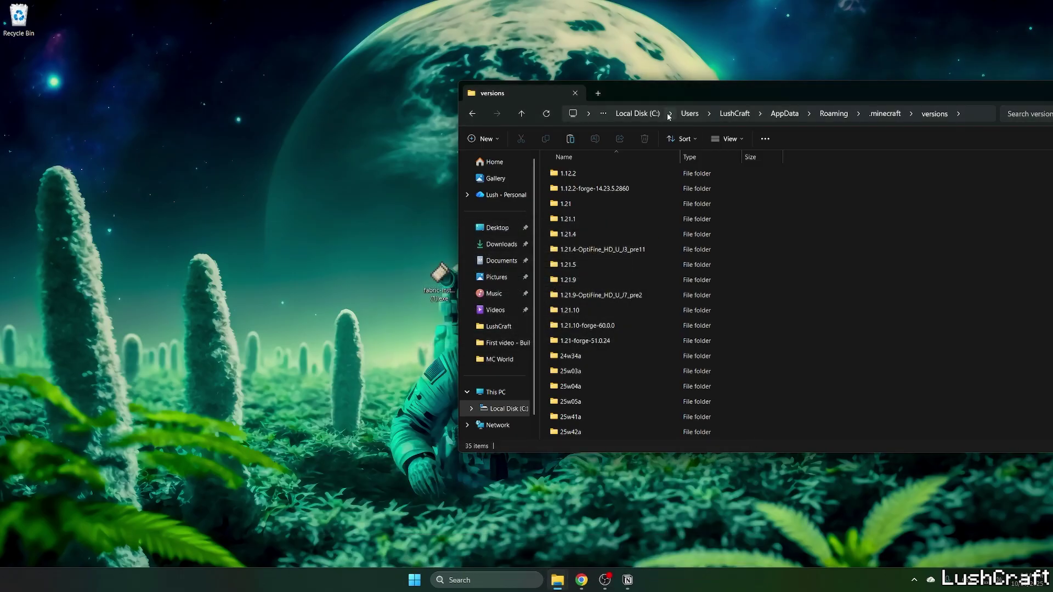
- Check the versions folder for the fabric-loader-0.17.3-1.21.10 folder and close the file window
{"action": "left_click_drag", "start_coordinate": [669, 93], "coordinate": [389, 81]}
{"action": "scroll", "coordinate": [329, 299], "scroll_direction": "down", "scroll_amount": 6}
{"action": "left_click", "coordinate": [302, 423]}
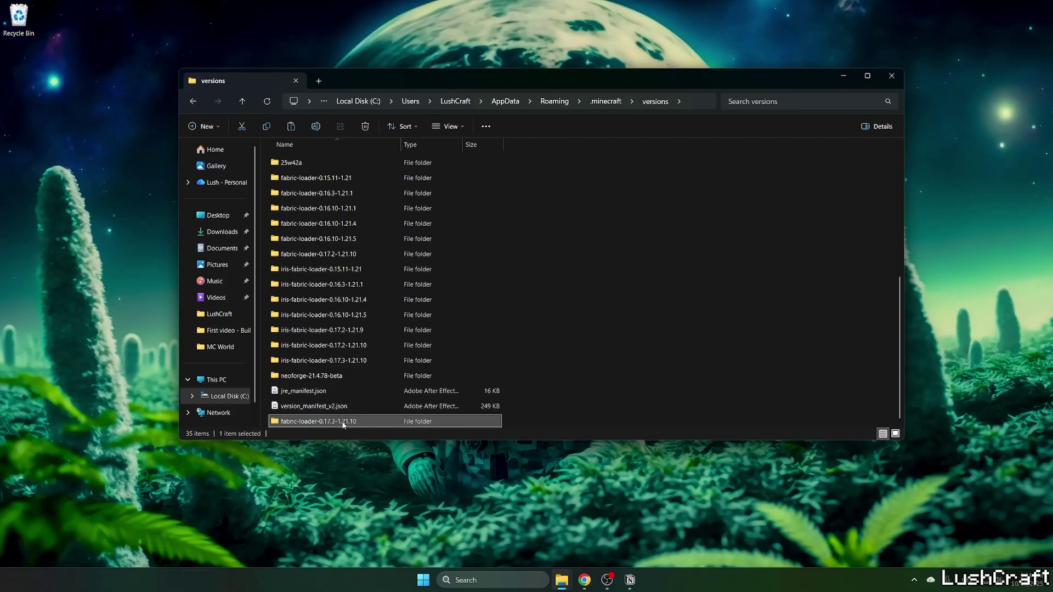
{"action": "left_click", "coordinate": [901, 79]}
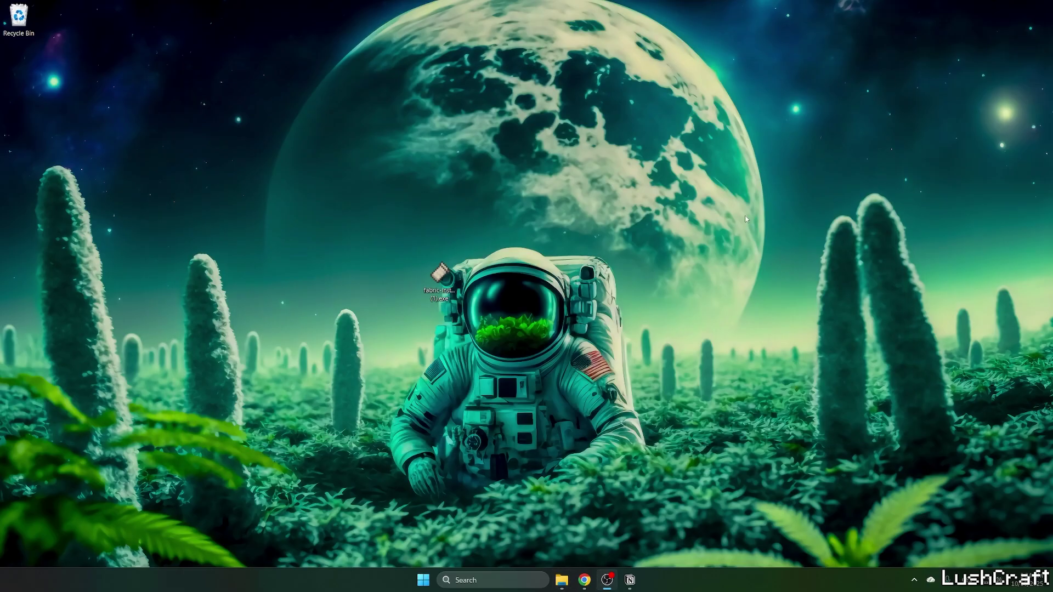
- Open the Minecraft Launcher and select the fabric-loader-1.21.10 installation for Java Edition
{"action": "left_click", "coordinate": [423, 580]}
{"action": "left_click", "coordinate": [650, 277]}
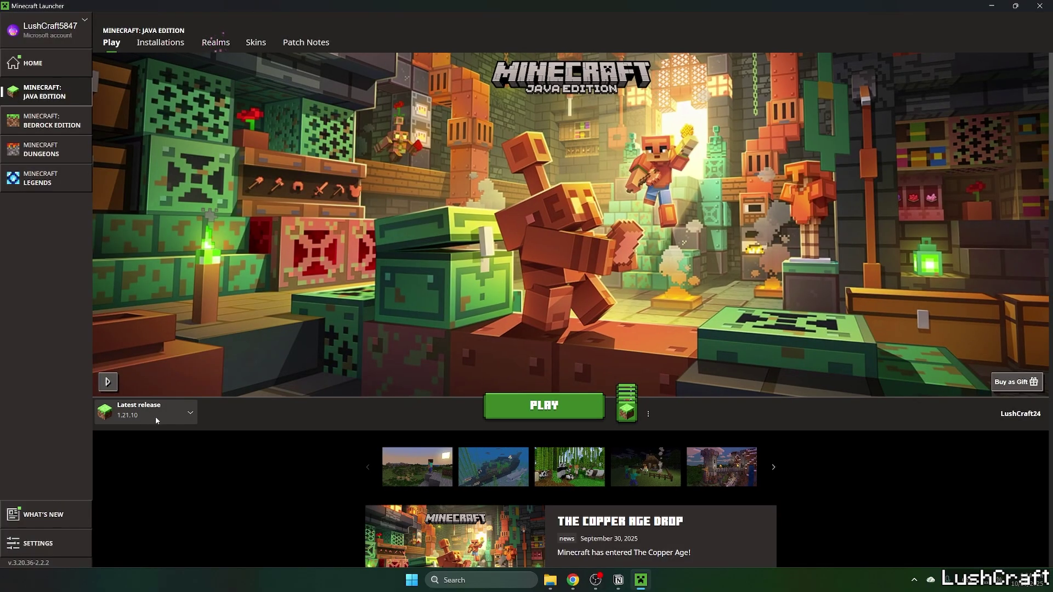
{"action": "left_click", "coordinate": [156, 415]}
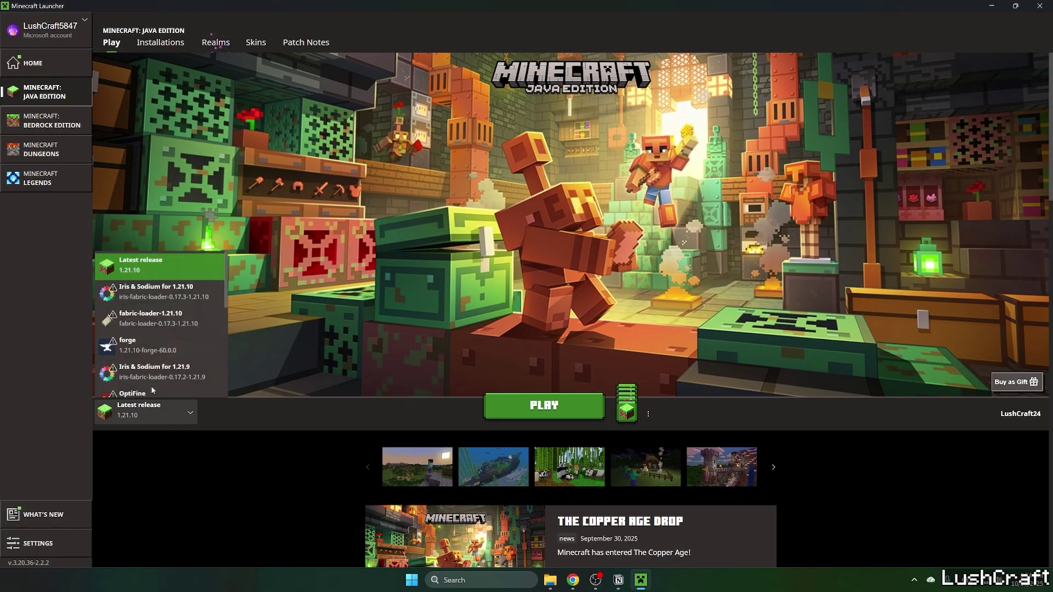
{"action": "left_click", "coordinate": [153, 318]}
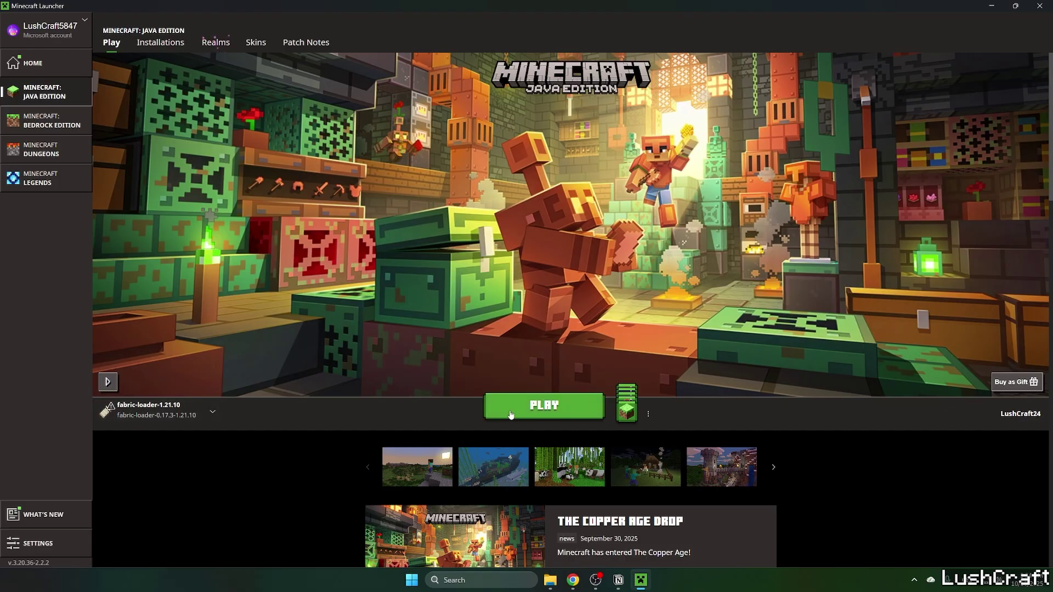
- Launch the modded installation, accepting its risks without further warnings, and maximize the game window
{"action": "left_click", "coordinate": [495, 419]}
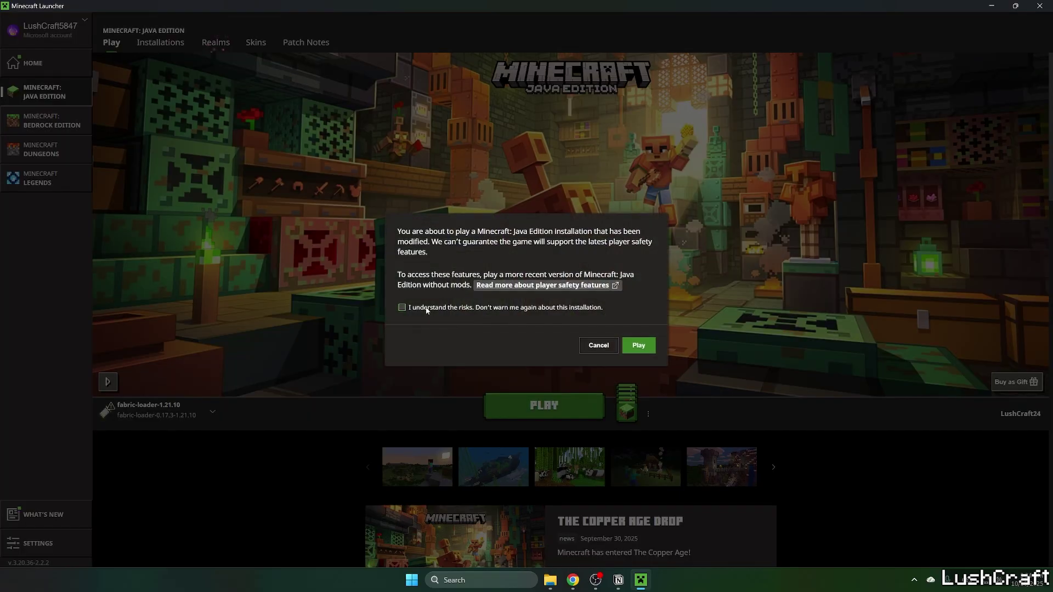
{"action": "left_click", "coordinate": [426, 311]}
{"action": "left_click", "coordinate": [638, 345]}
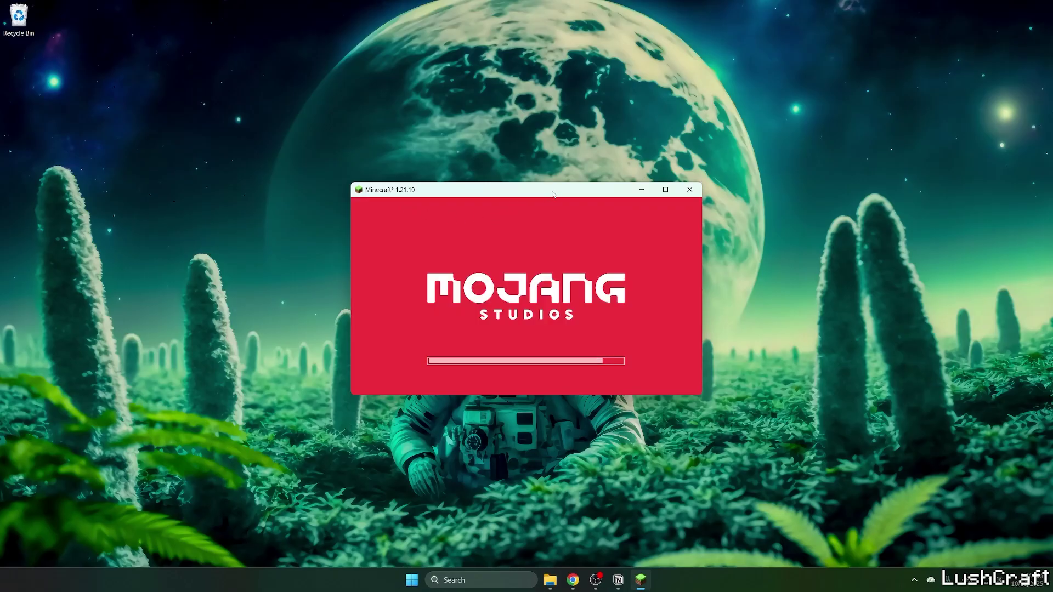
{"action": "double_click", "coordinate": [553, 192]}
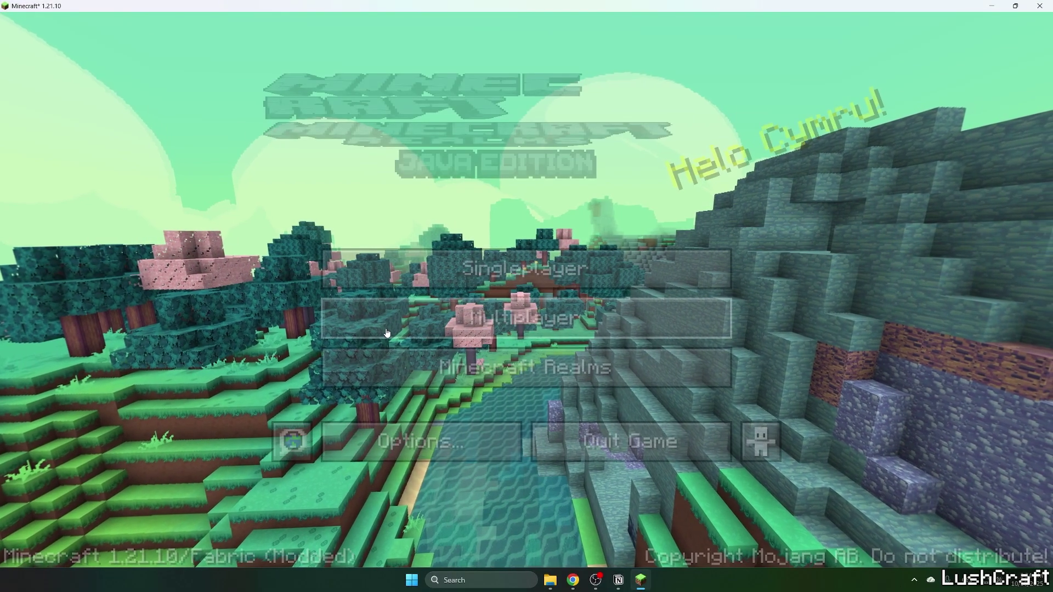
- Remove the incompatible resource pack from the selected resource packs and apply the change
{"action": "left_click", "coordinate": [395, 442]}
{"action": "left_click", "coordinate": [330, 366]}
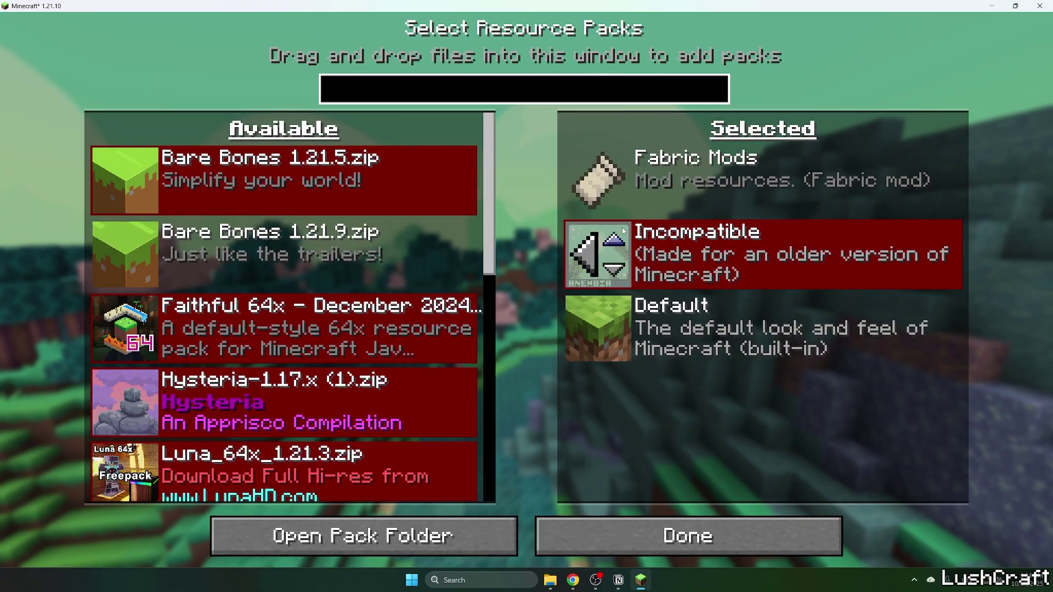
{"action": "left_click", "coordinate": [586, 255]}
{"action": "left_click", "coordinate": [689, 536]}
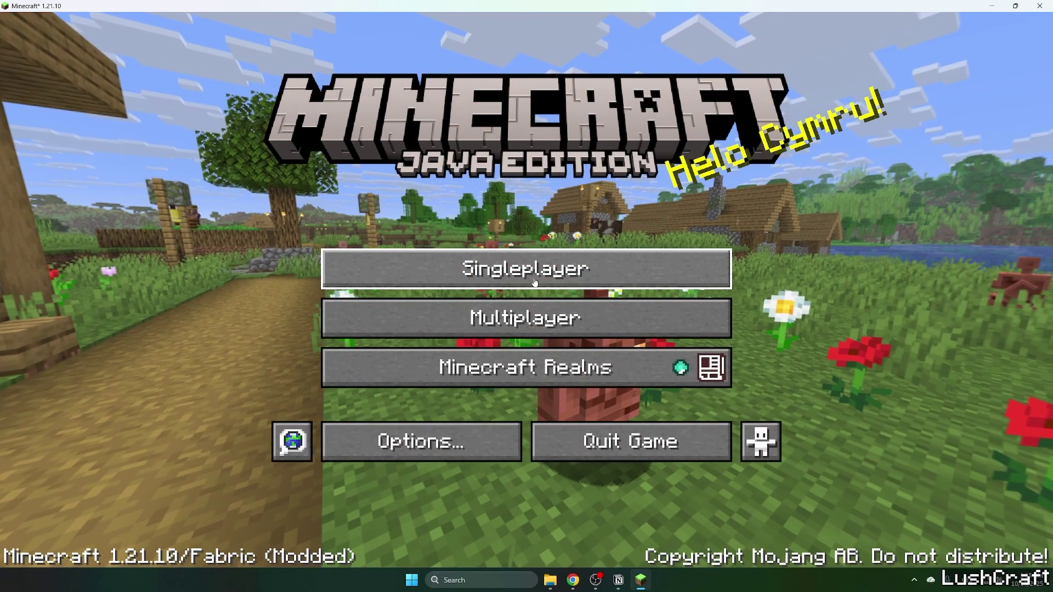
- Create a new singleplayer world with the game mode set to Creative
{"action": "left_click", "coordinate": [535, 283]}
{"action": "left_click", "coordinate": [601, 494]}
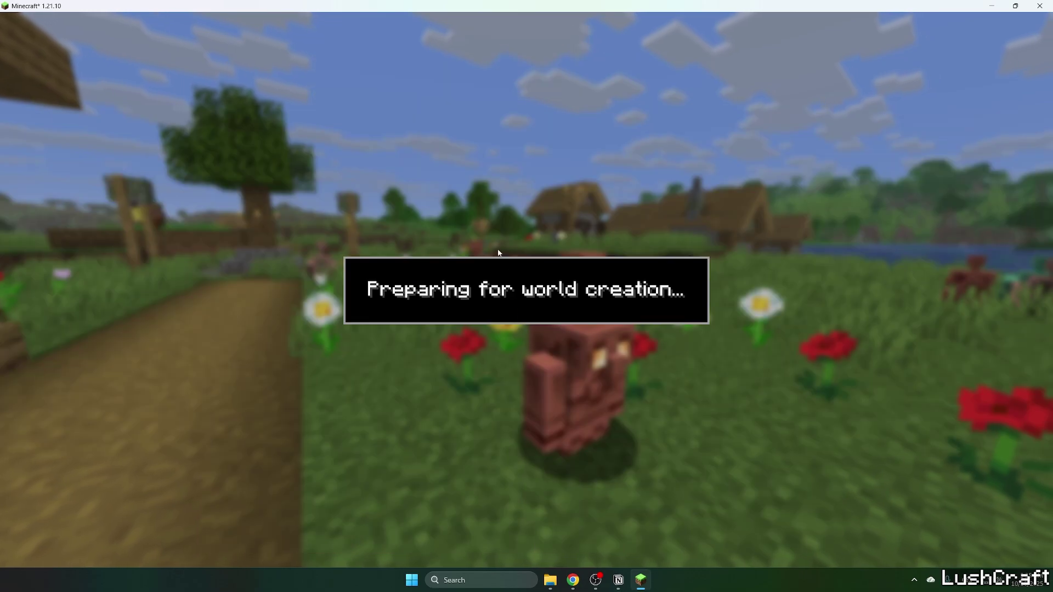
{"action": "left_click", "coordinate": [535, 200]}
{"action": "left_click", "coordinate": [534, 200]}
{"action": "left_click", "coordinate": [447, 537]}
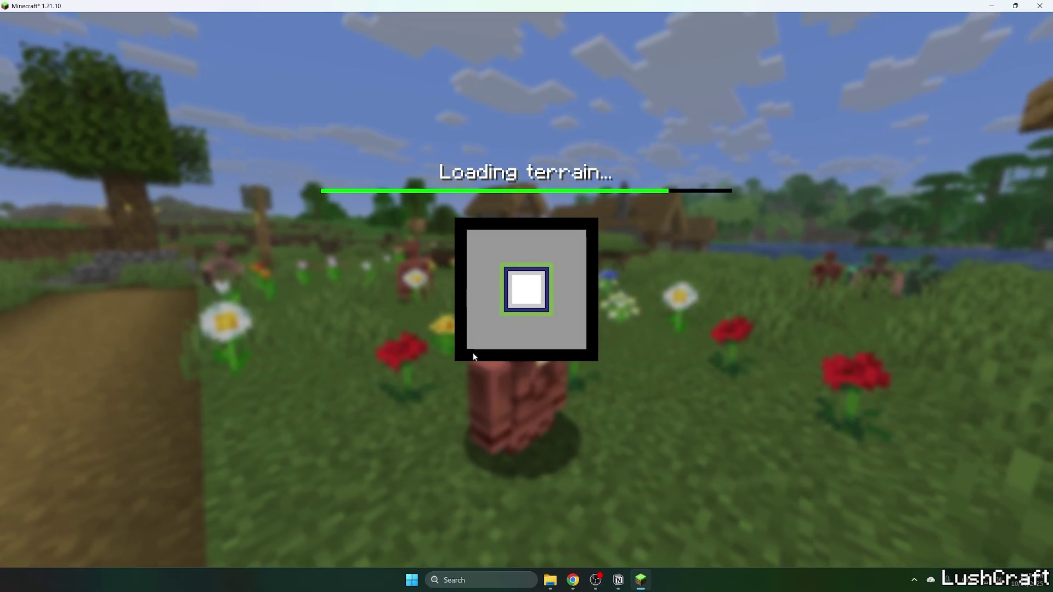
- Pause and resume the new world, and fly over the terrain to examine the distant landscape
{"action": "key", "text": "Escape"}
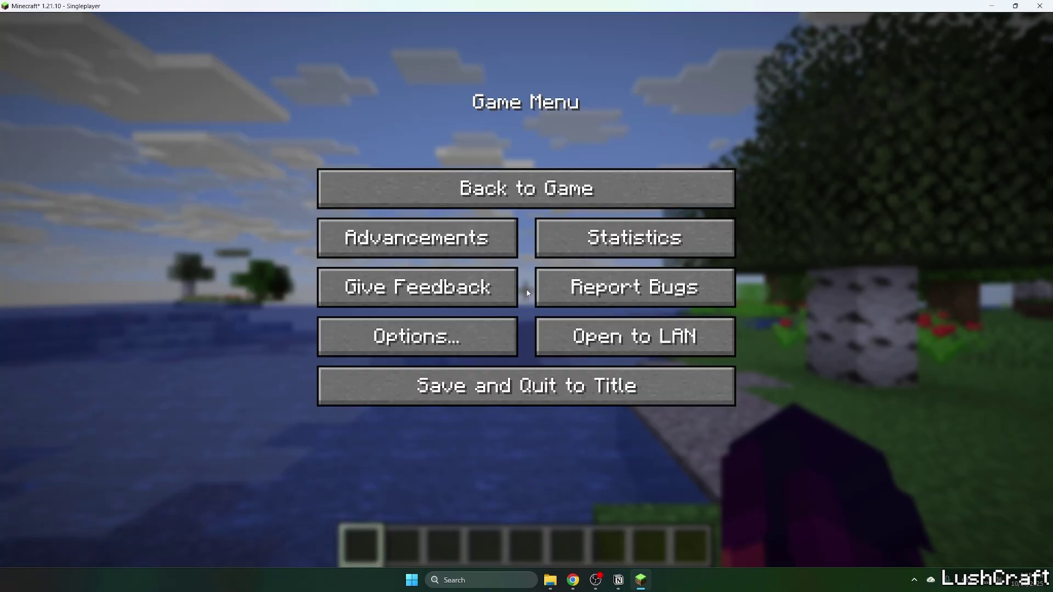
{"action": "key", "text": "Escape"}
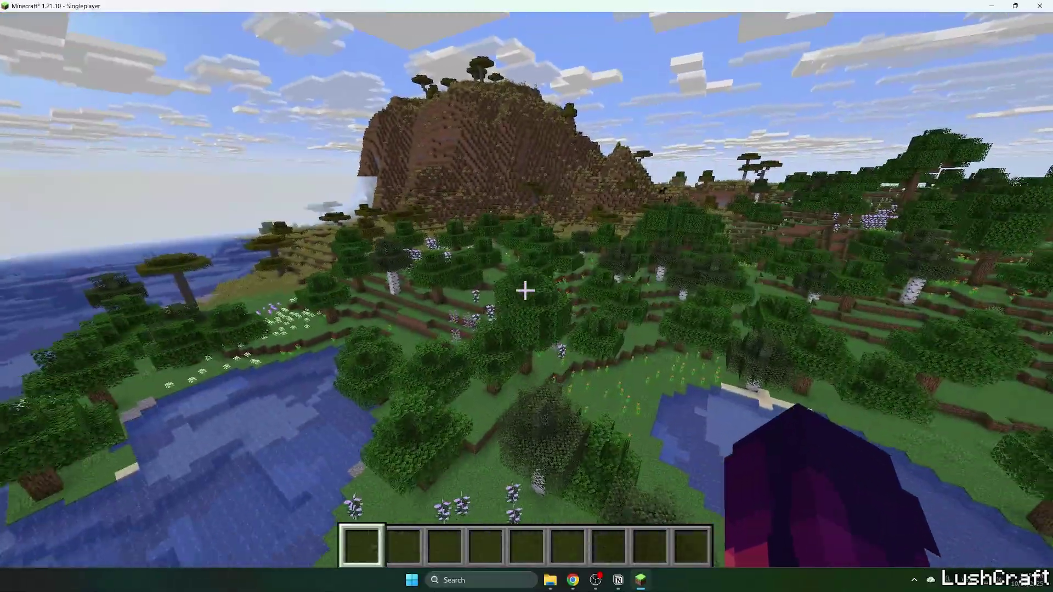
{"action": "key", "text": "w"}
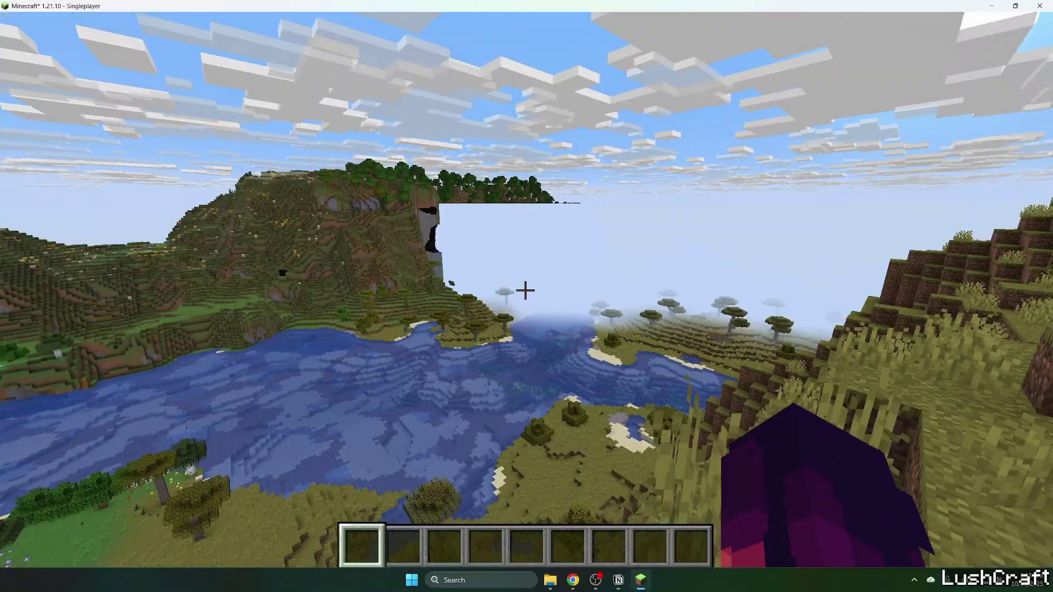
- Review the Distant Horizons config, including the LOD render distance and advanced Graphics options, and return to the game menu
{"action": "key", "text": "Escape"}
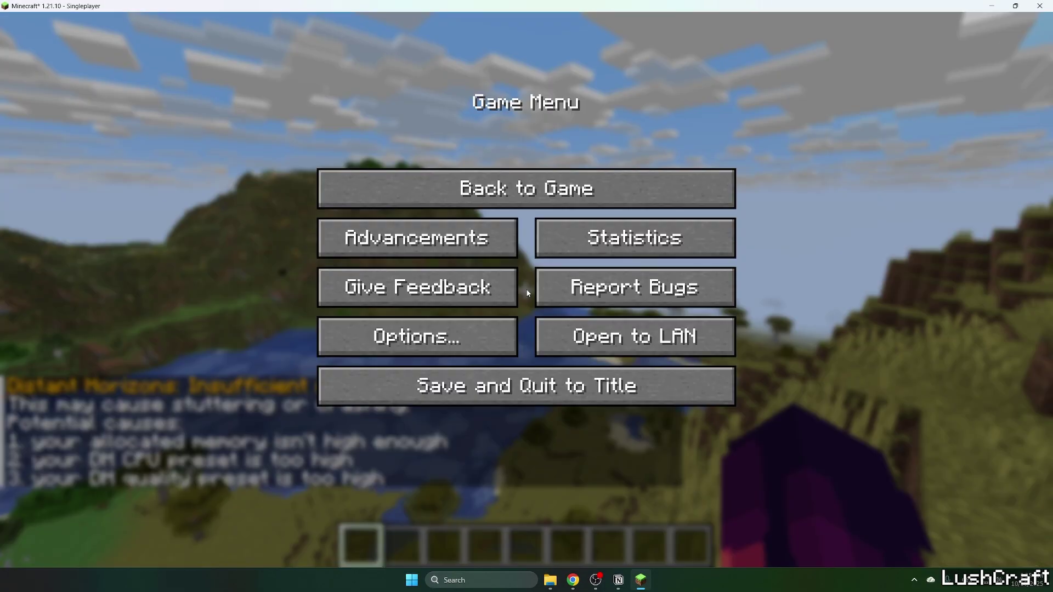
{"action": "left_click", "coordinate": [435, 340]}
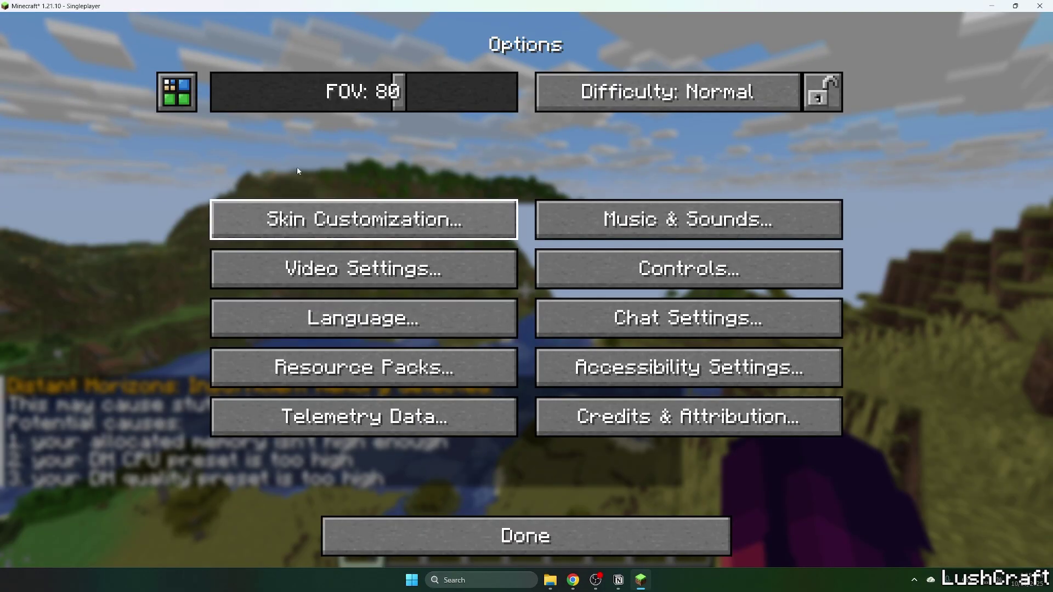
{"action": "left_click", "coordinate": [179, 99]}
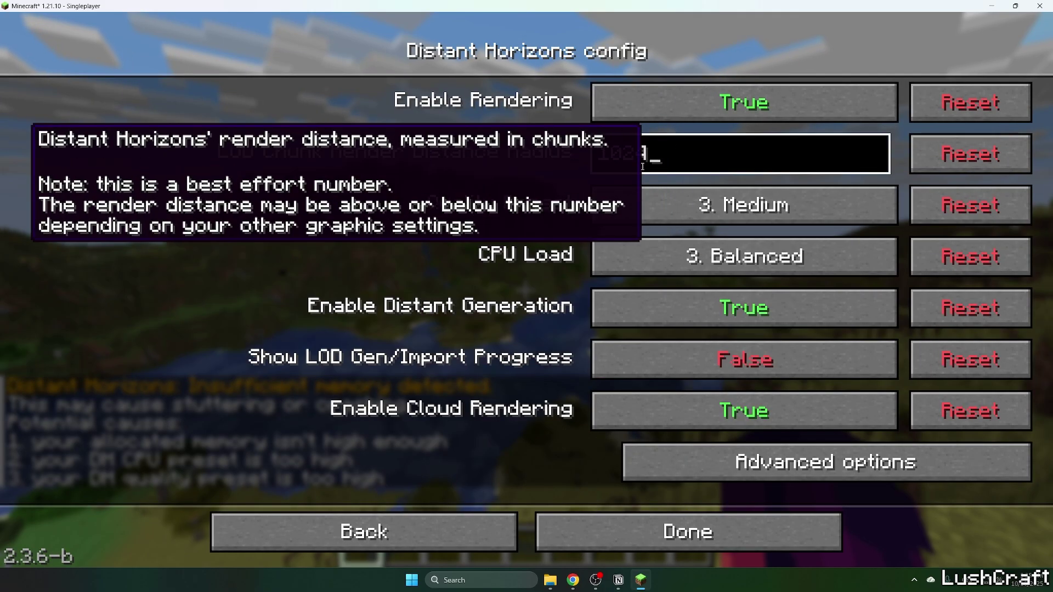
{"action": "left_click", "coordinate": [708, 462]}
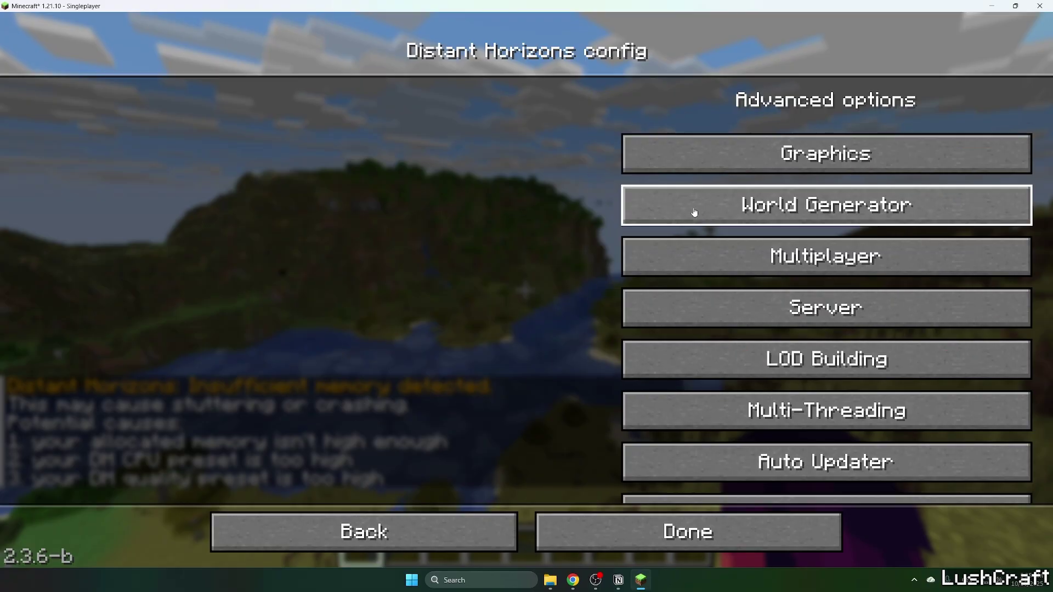
{"action": "left_click", "coordinate": [768, 158]}
{"action": "scroll", "coordinate": [571, 205], "scroll_direction": "down", "scroll_amount": 3}
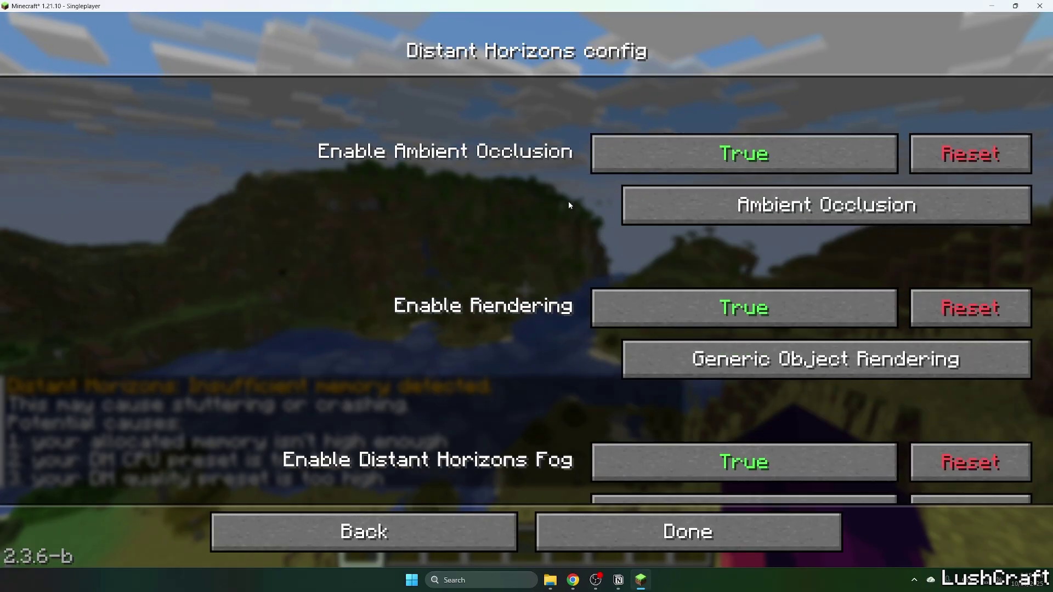
{"action": "scroll", "coordinate": [651, 135], "scroll_direction": "up", "scroll_amount": 2}
{"action": "left_click", "coordinate": [546, 531]}
{"action": "left_click", "coordinate": [549, 530]}
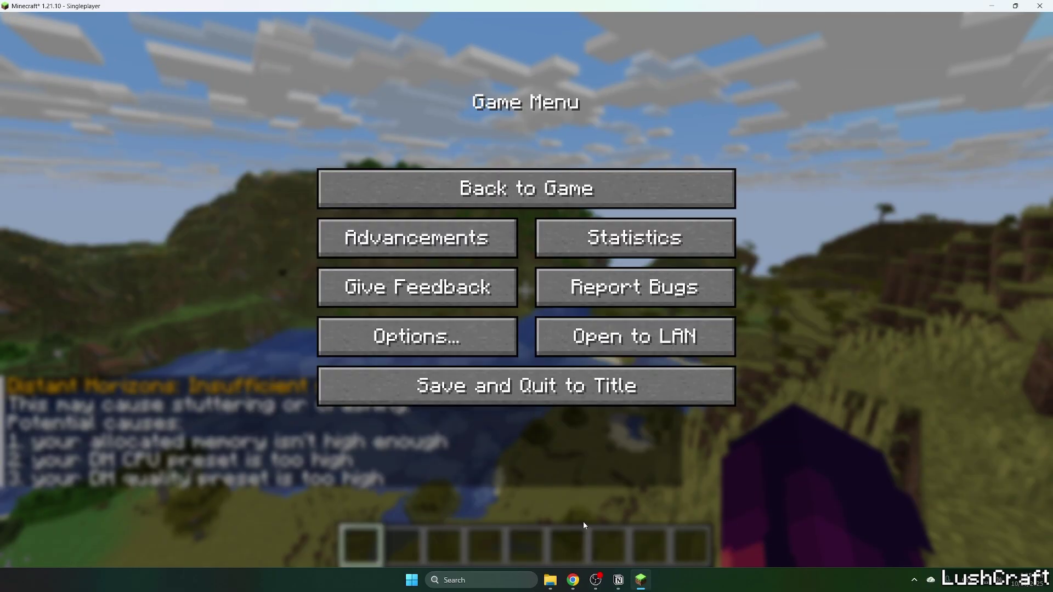
- Resume the game and fly across the hills and river to inspect the extended render distance
{"action": "key", "text": "Escape"}
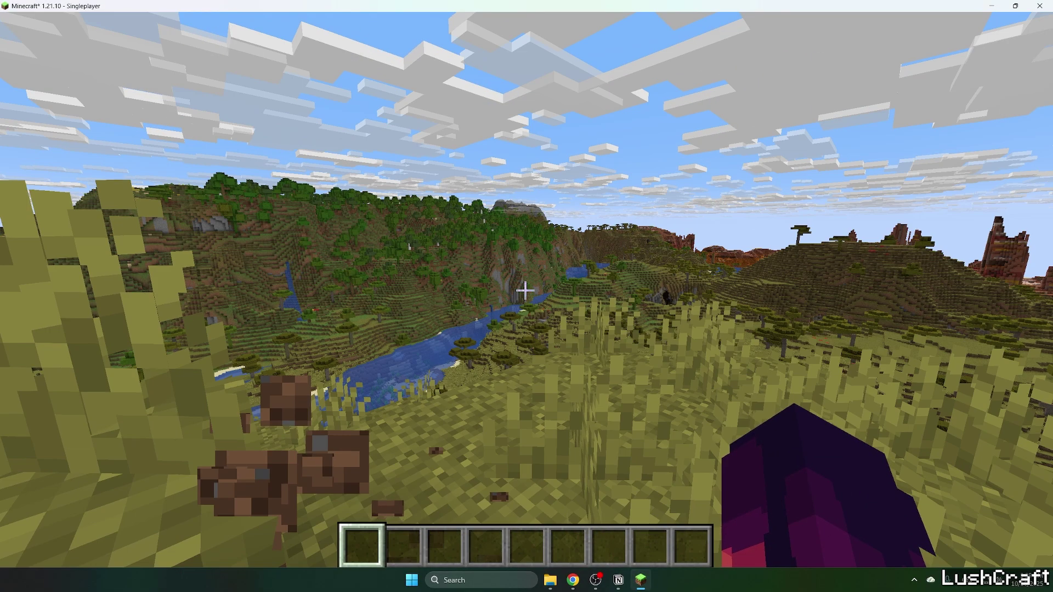
{"action": "key", "text": "w"}
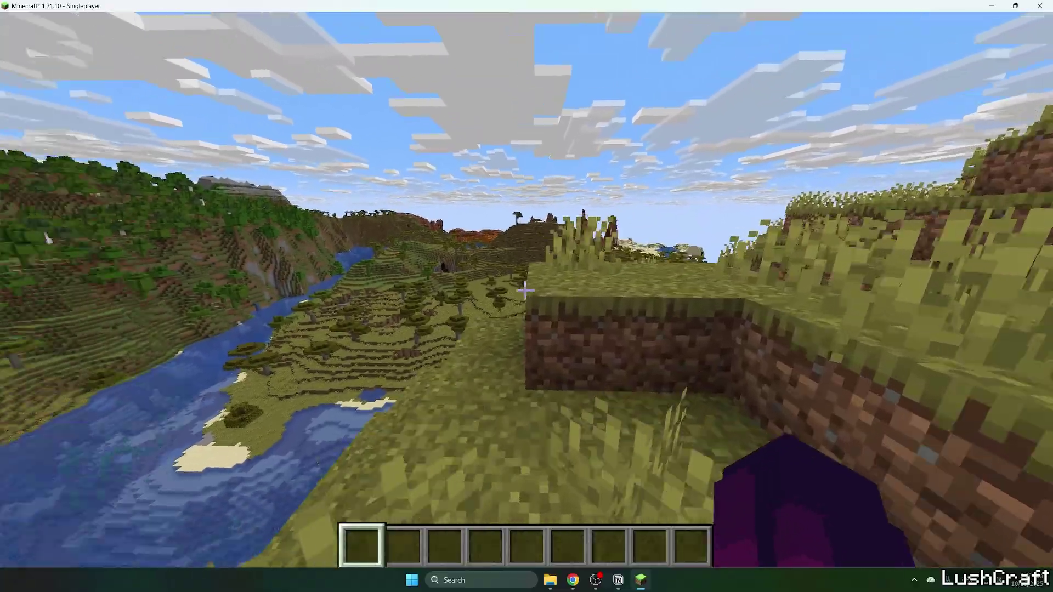
{"action": "key", "text": "w"}
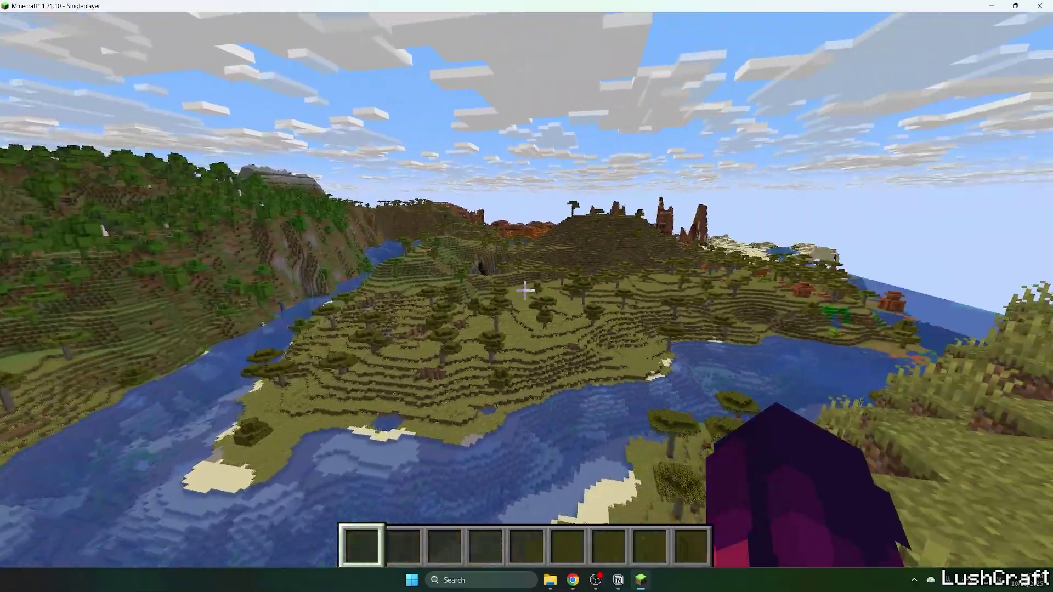